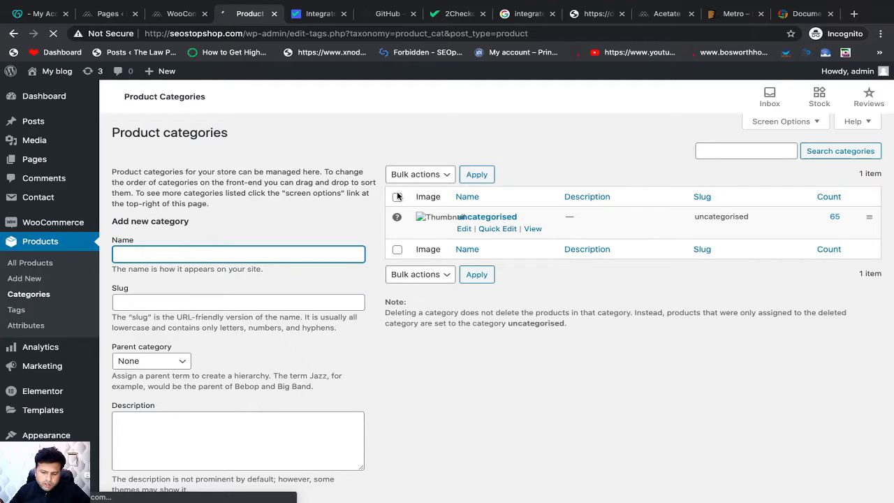
pyautogui.click(397, 197)
pyautogui.click(414, 180)
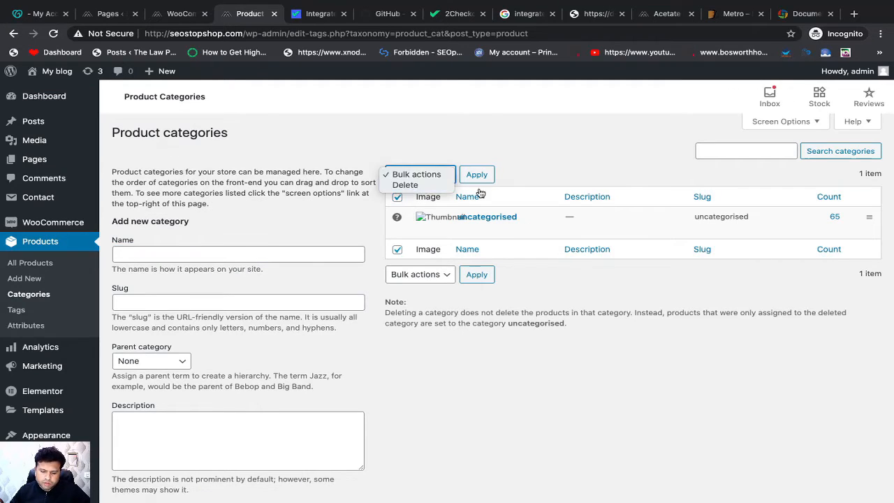
pyautogui.click(533, 165)
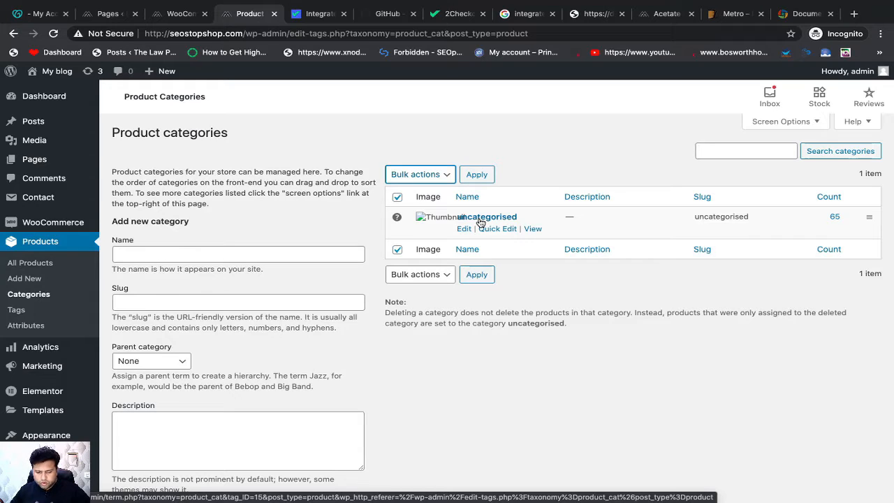
# - Open the uncategorised product category for editing and change its name to Rings
pyautogui.click(464, 229)
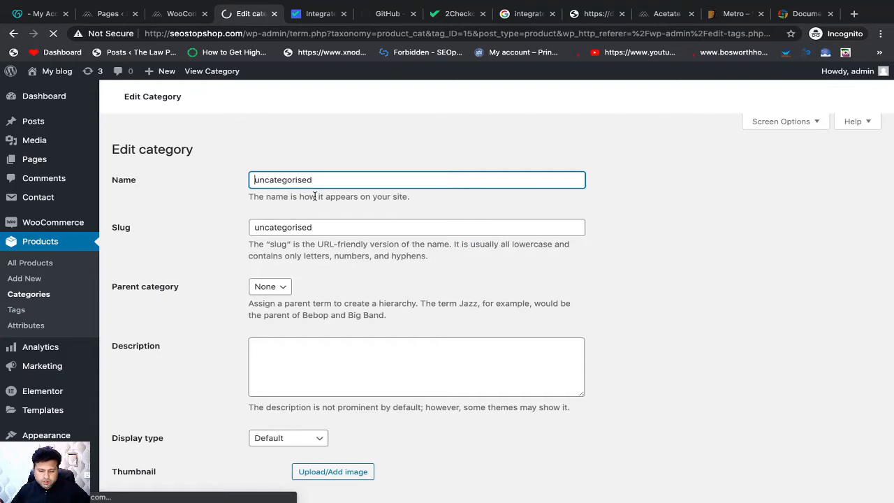
pyautogui.click(296, 179)
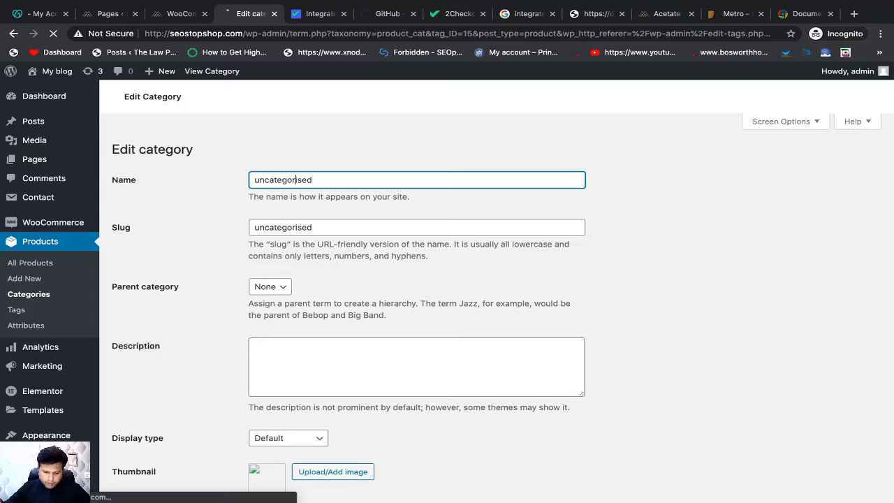
pyautogui.hotkey('ctrl', 'a')
pyautogui.write('ings')
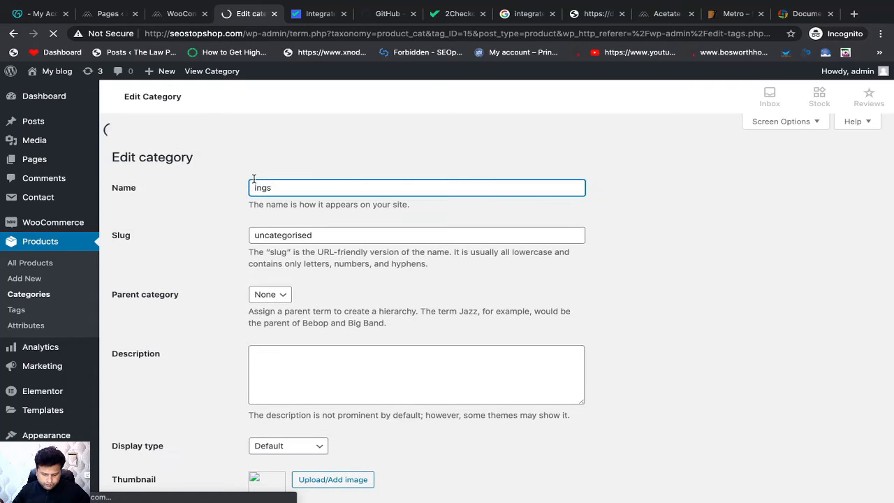
pyautogui.write('R')
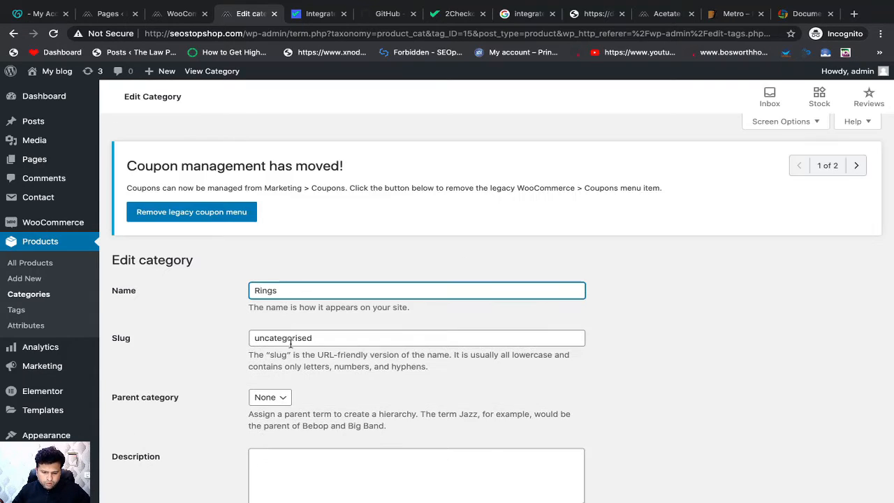
# - Replace the category's slug with rings
pyautogui.click(288, 337)
pyautogui.hotkey('ctrl', 'a')
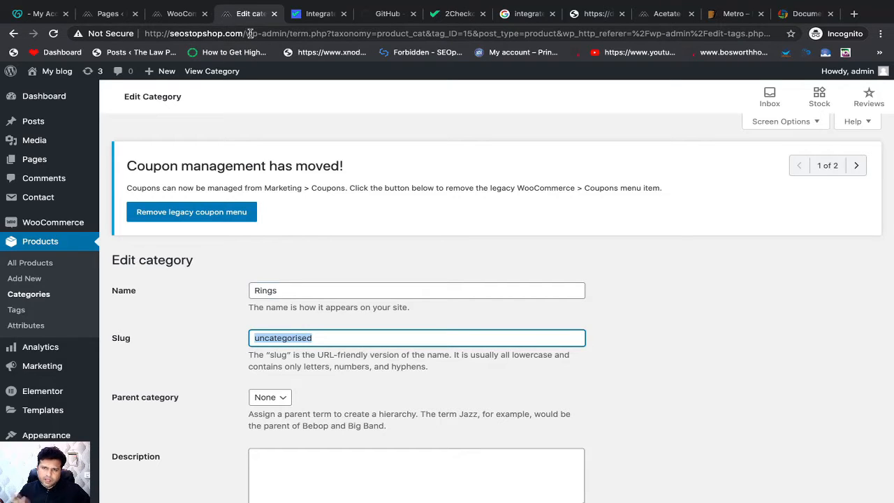
pyautogui.write('rings')
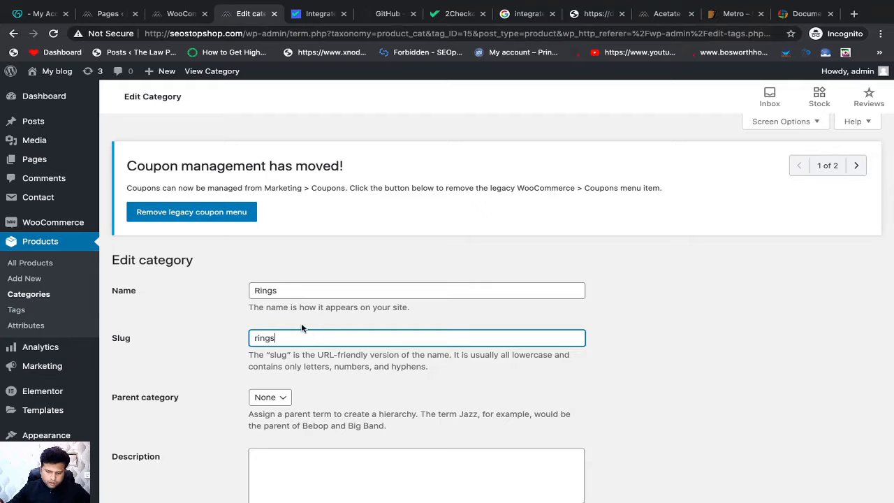
# - Start choosing an icon image for the Rings category and open the file upload view
pyautogui.scroll(-2, 361, 342)
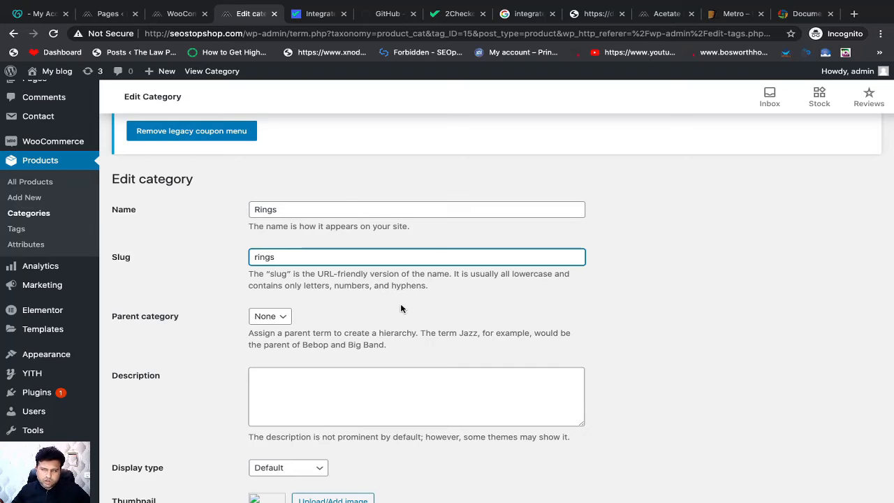
pyautogui.scroll(-2, 401, 307)
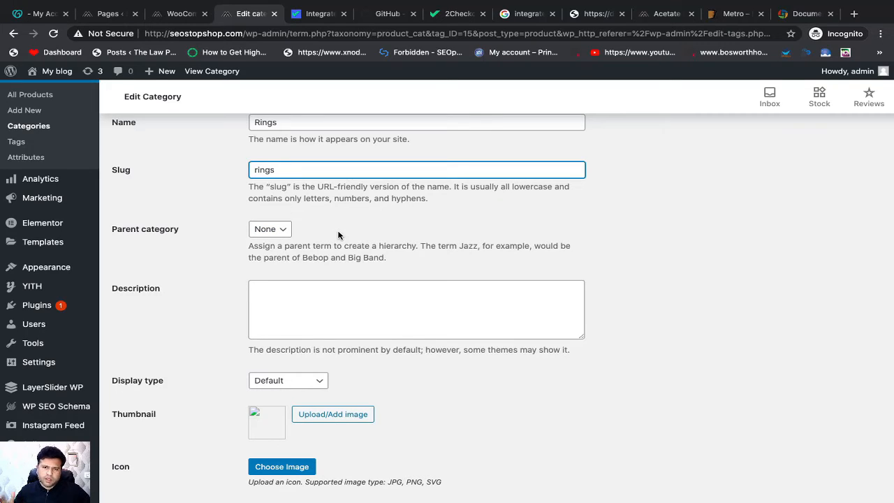
pyautogui.scroll(-2, 345, 256)
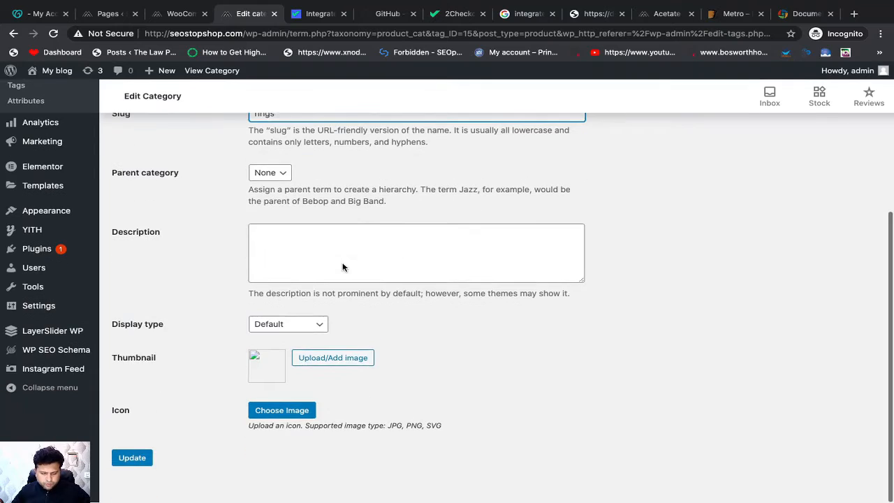
pyautogui.click(325, 242)
pyautogui.scroll(2, 385, 248)
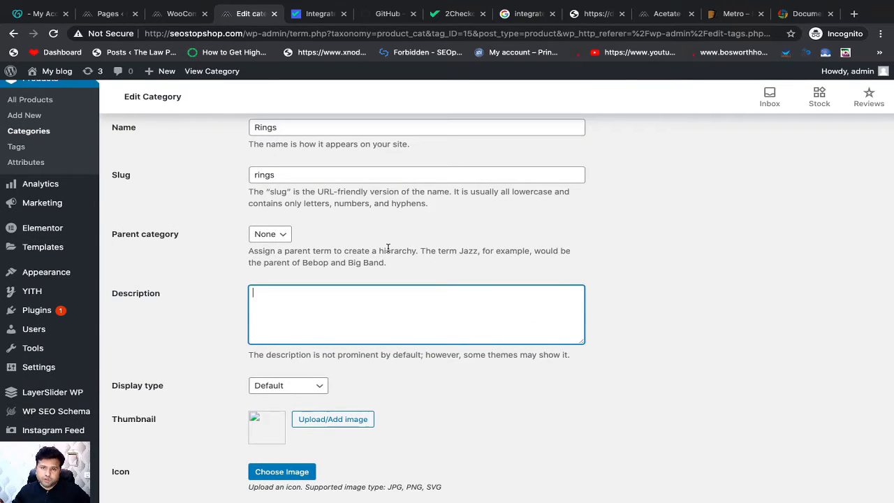
pyautogui.scroll(-2, 391, 291)
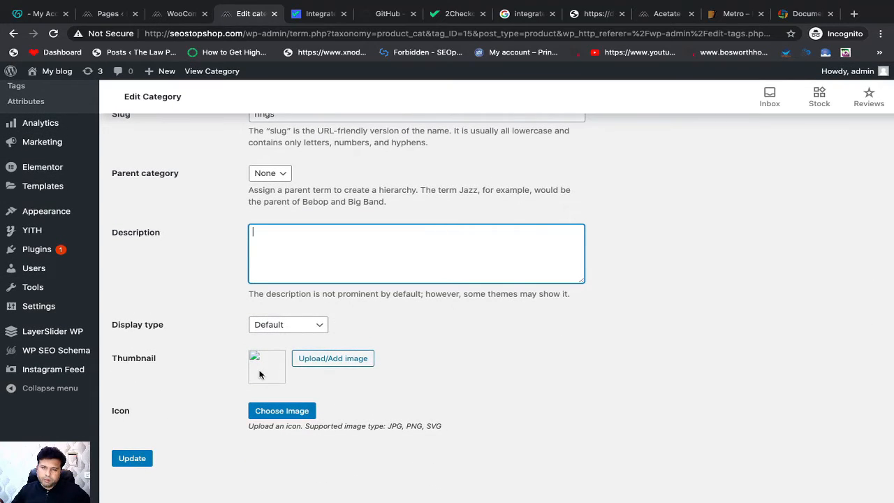
pyautogui.click(287, 412)
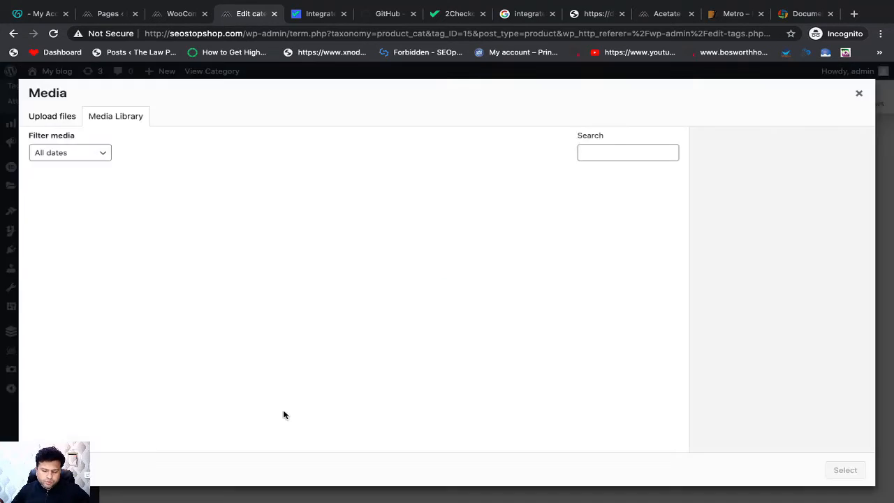
pyautogui.click(61, 119)
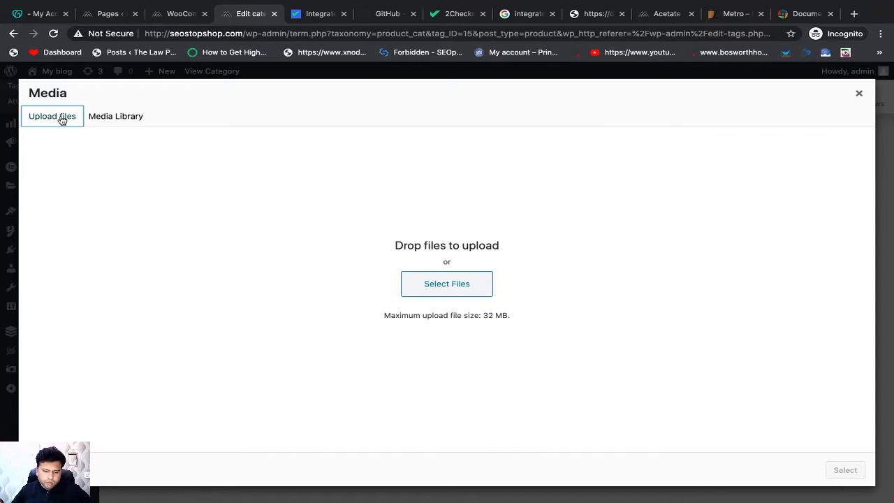
# - Open google.com in a new browser tab next to the category editor
pyautogui.rightClick(243, 19)
pyautogui.click(253, 21)
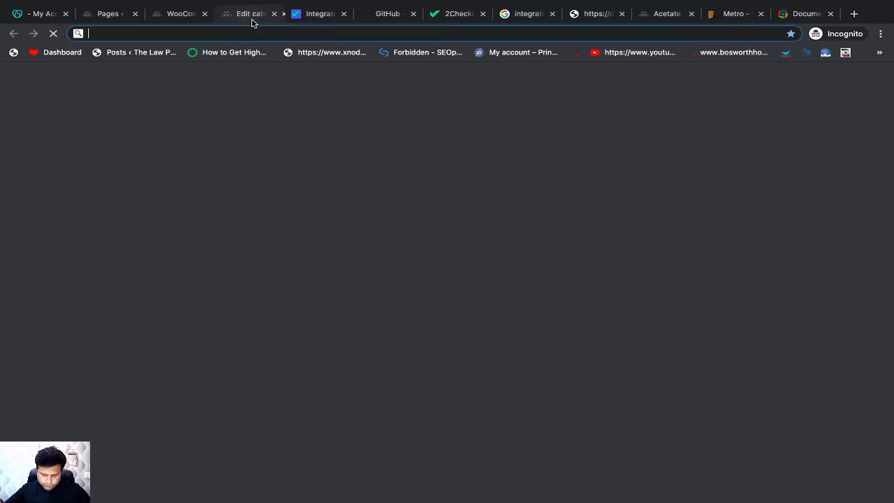
pyautogui.write('google.com')
pyautogui.press('Return')
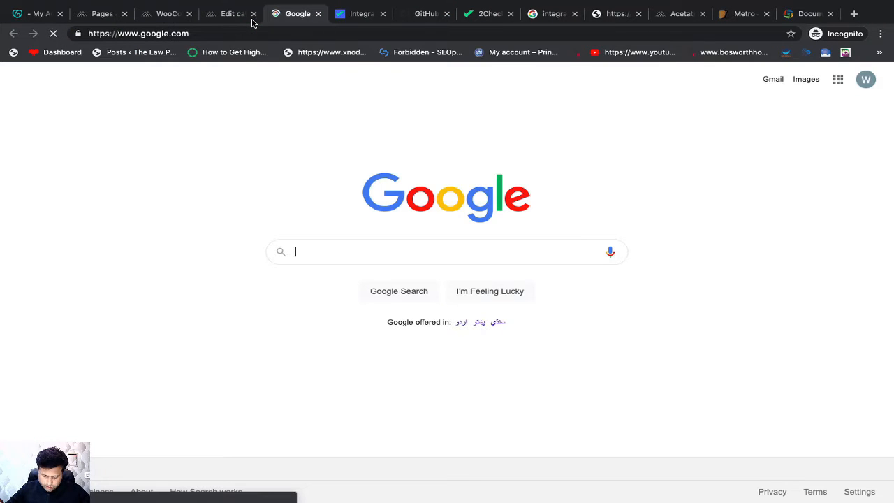
# - Search Google for unsplash and open the Unsplash free images website
pyautogui.write('pa')
pyautogui.press('BackSpace')
pyautogui.press('BackSpace')
pyautogui.write('u')
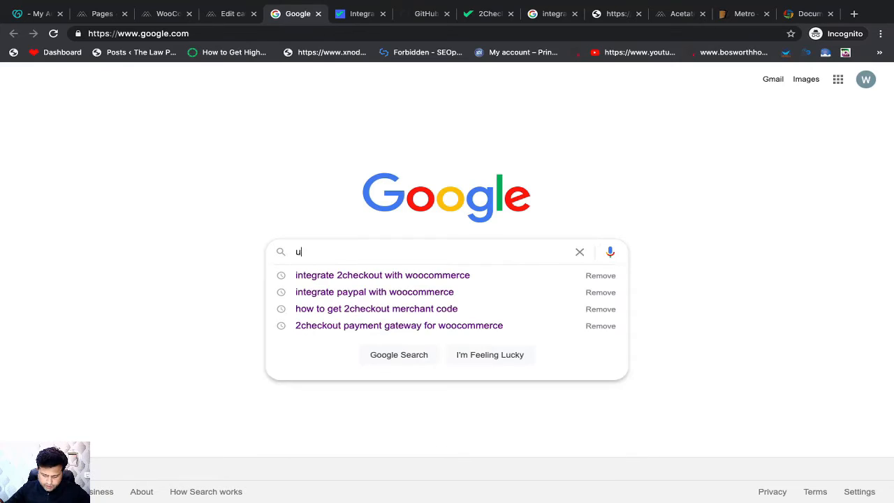
pyautogui.write('nsp')
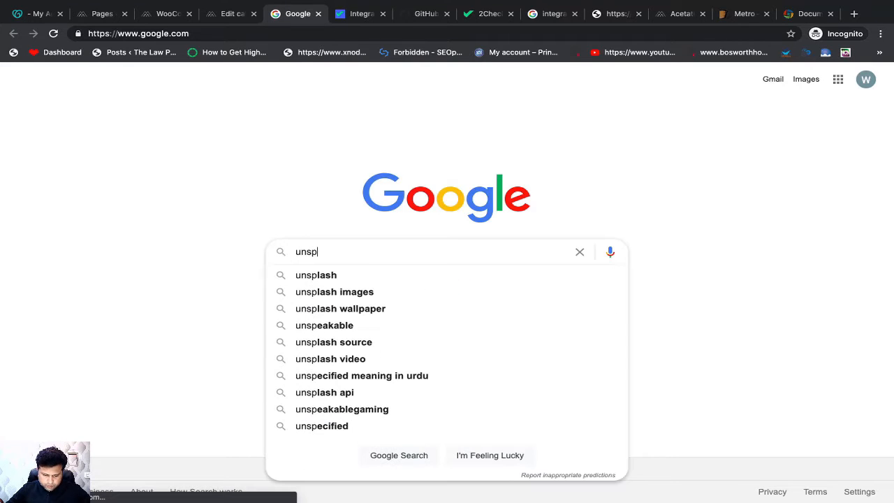
pyautogui.write('lash')
pyautogui.press('Return')
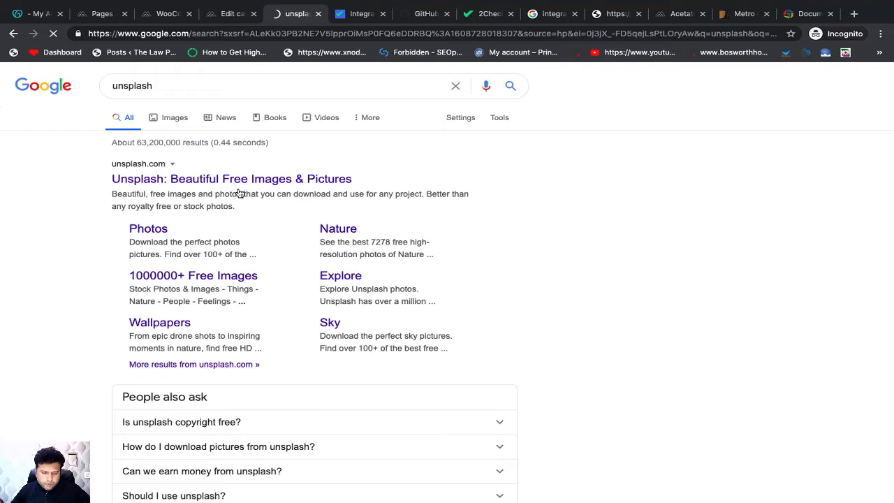
pyautogui.click(200, 180)
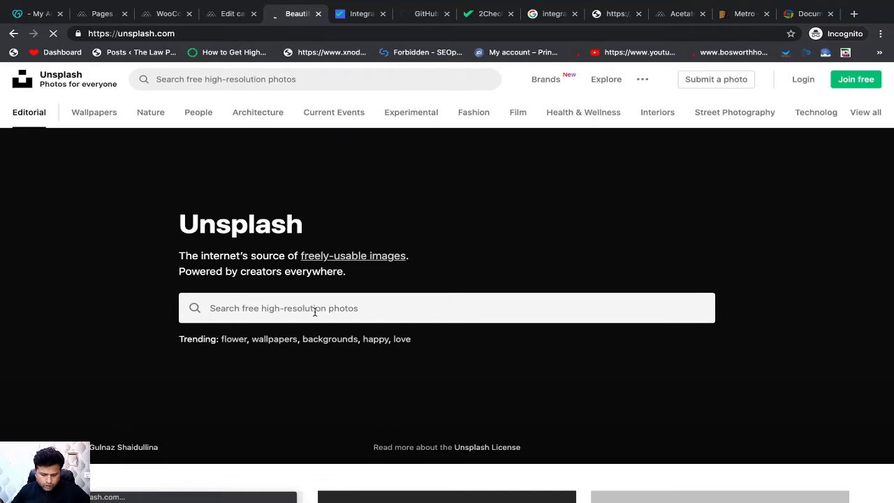
# - Search Unsplash for photos matching Ring
pyautogui.click(340, 312)
pyautogui.write('ing')
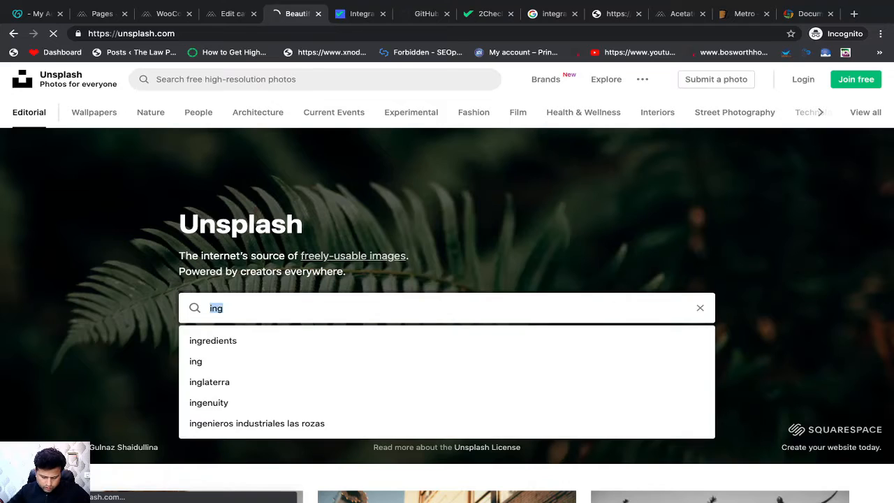
pyautogui.press('BackSpace')
pyautogui.press('BackSpace')
pyautogui.press('BackSpace')
pyautogui.write('RRRR')
pyautogui.press('BackSpace')
pyautogui.press('BackSpace')
pyautogui.press('BackSpace')
pyautogui.write('ing')
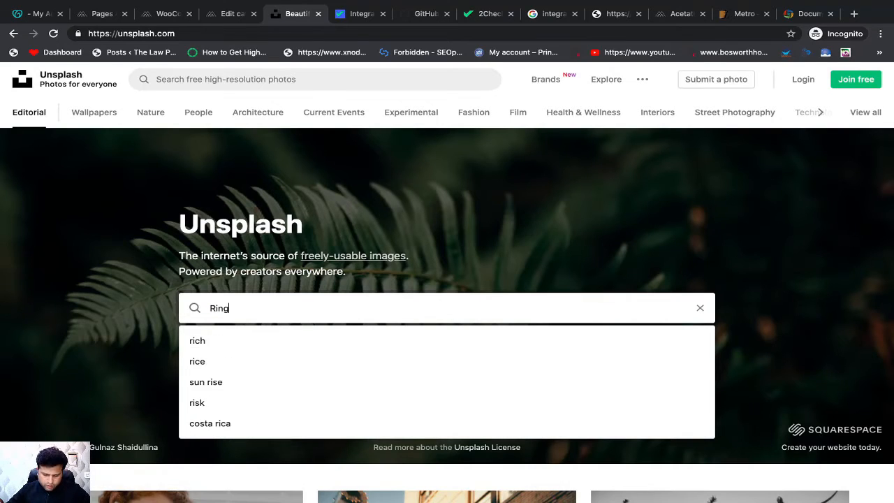
pyautogui.press('Return')
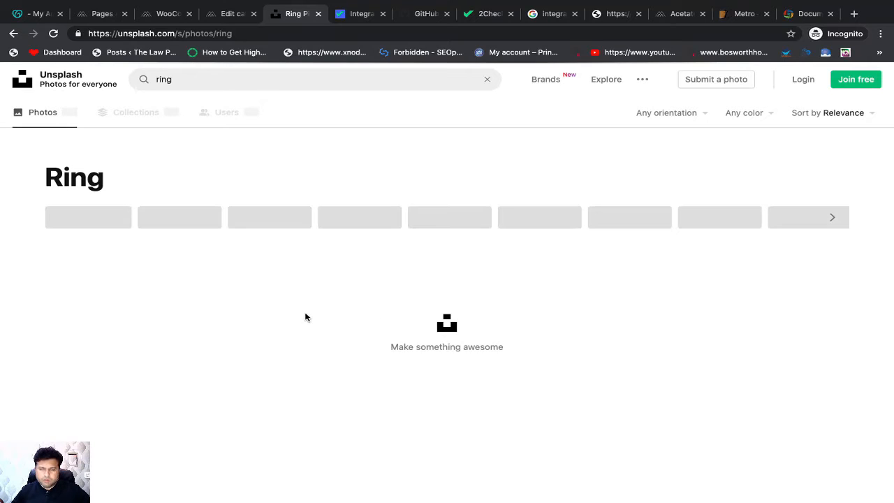
# - Download the photo of two hands with a diamond ring in the Medium (1920x1280) size
pyautogui.scroll(-3, 361, 316)
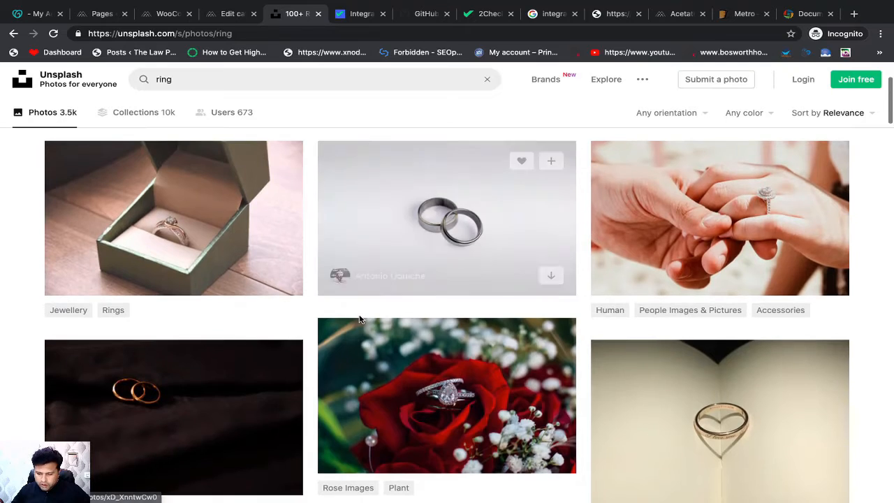
pyautogui.scroll(-1, 361, 319)
pyautogui.scroll(2, 359, 319)
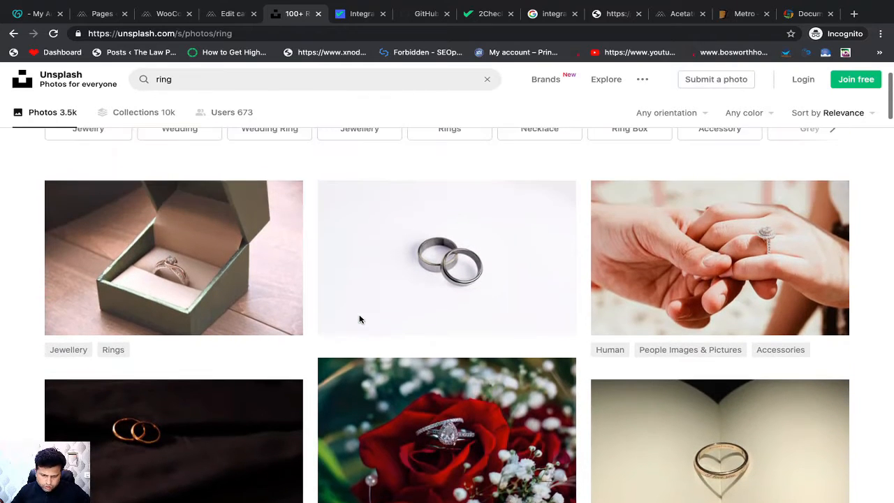
pyautogui.click(740, 280)
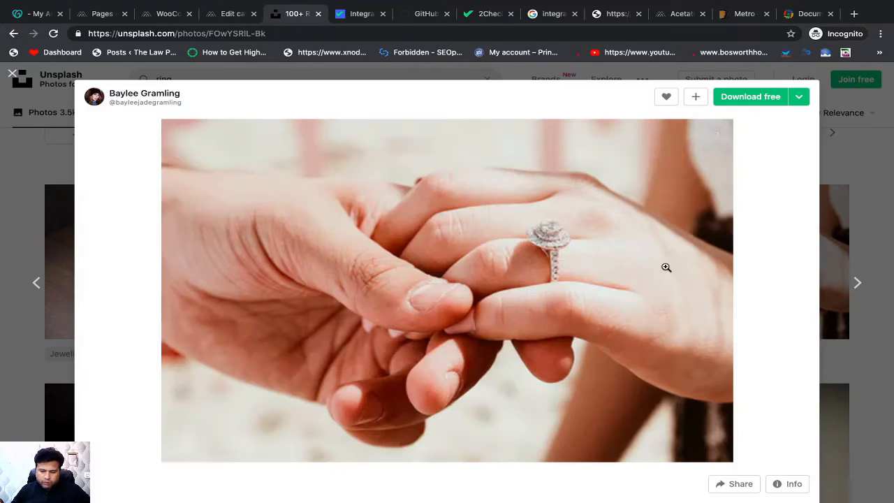
pyautogui.click(801, 97)
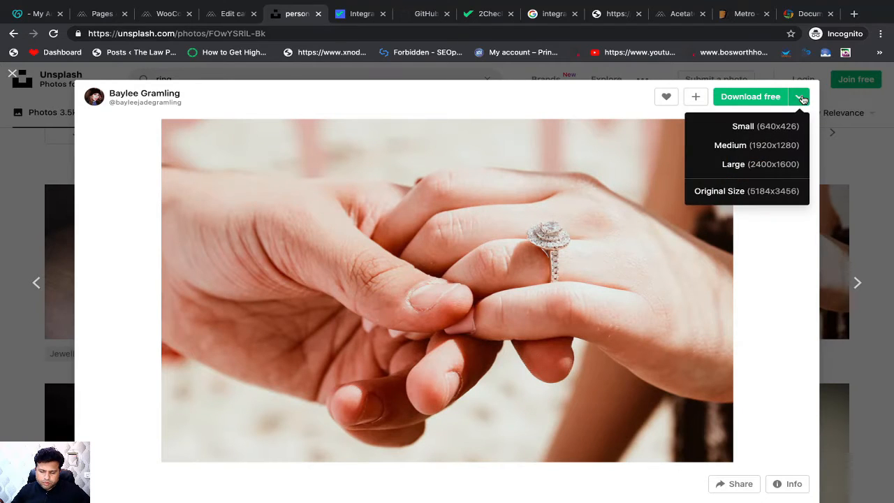
pyautogui.click(755, 146)
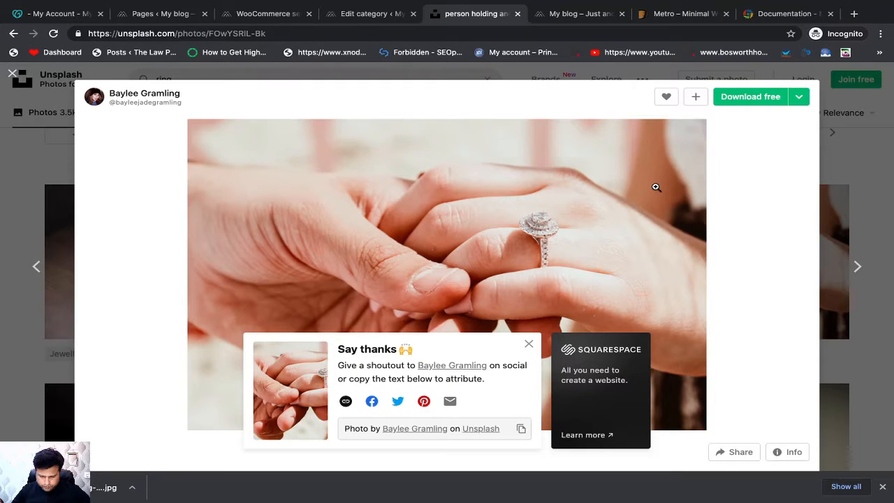
# - Switch to the store's home page and examine its collection and category banners, such as Casual Shoes, Women Sandal and Sports Shoes
pyautogui.click(563, 20)
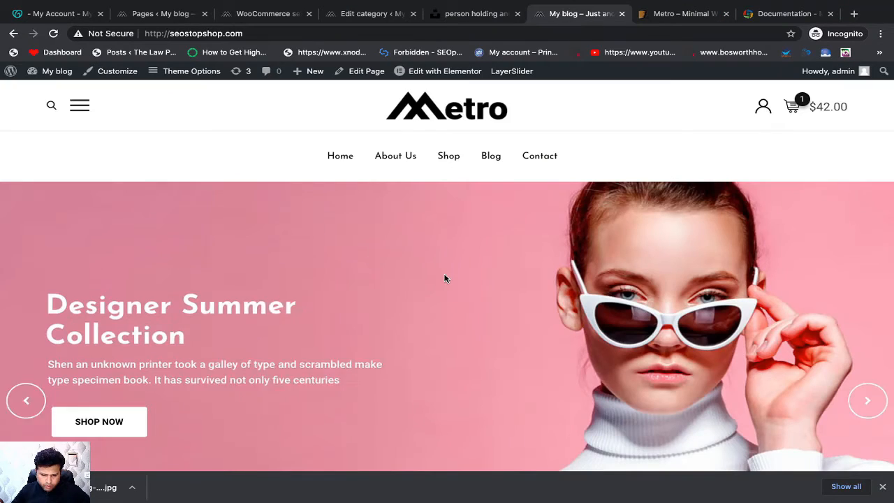
pyautogui.scroll(-6, 444, 279)
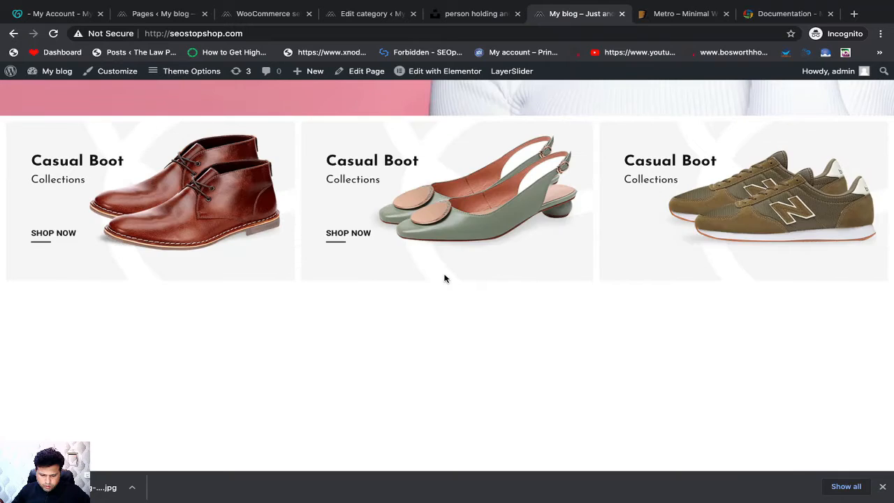
pyautogui.scroll(-1, 239, 197)
pyautogui.scroll(1, 239, 197)
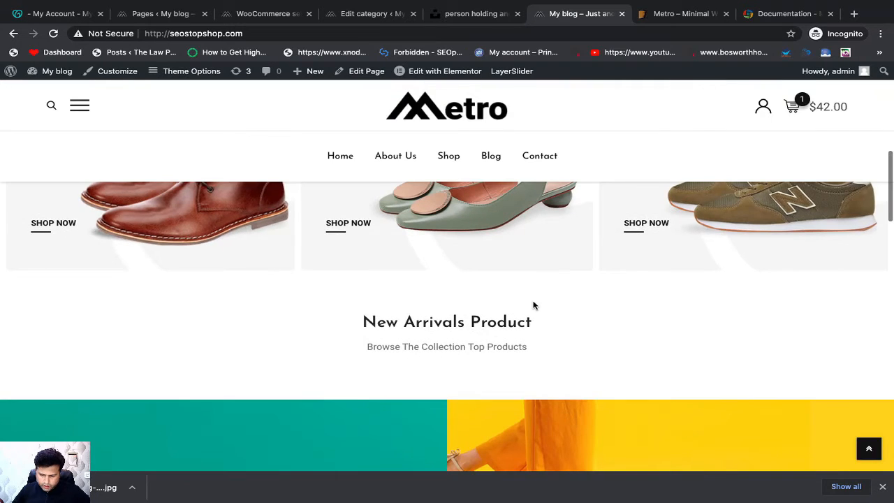
pyautogui.scroll(1, 533, 305)
pyautogui.scroll(-6, 533, 305)
pyautogui.scroll(1, 489, 282)
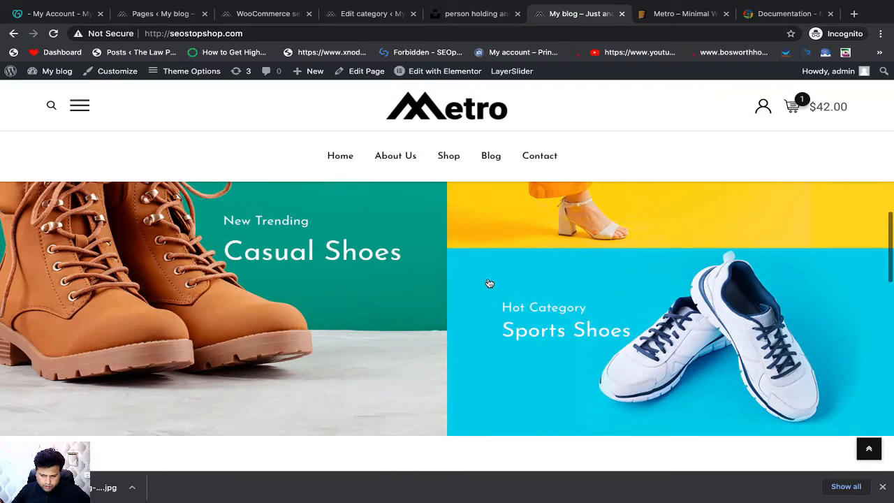
pyautogui.scroll(2, 328, 417)
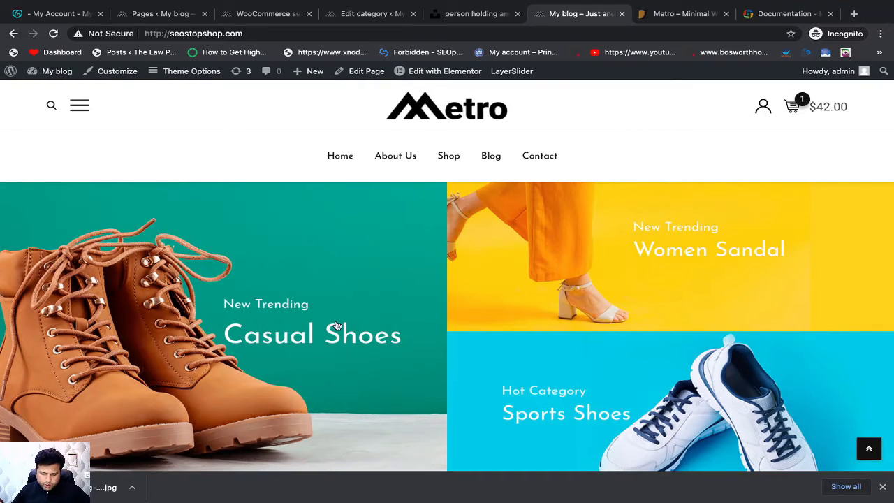
pyautogui.scroll(-1, 356, 350)
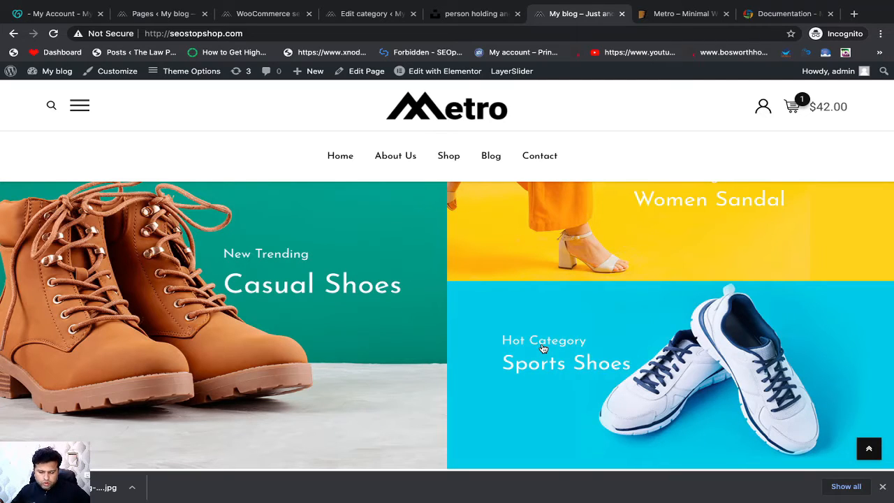
# - Open the downloaded ring photo from the Unsplash page's downloads in Preview
pyautogui.click(453, 21)
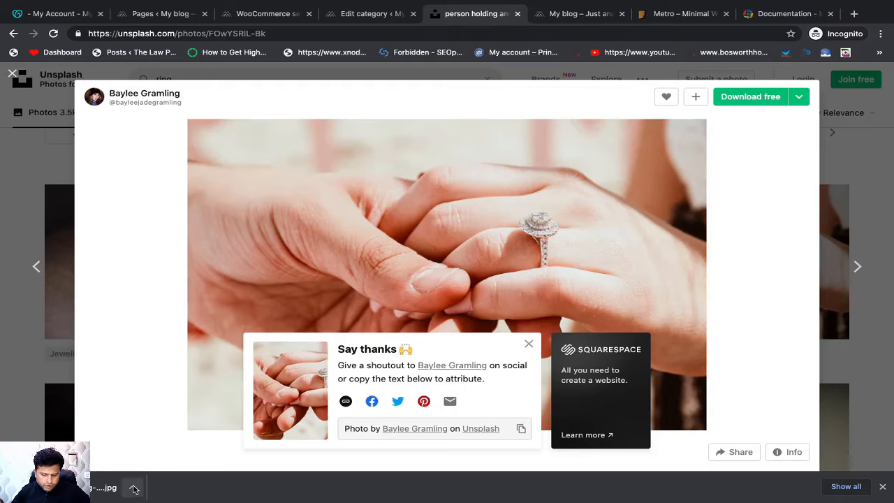
pyautogui.click(97, 490)
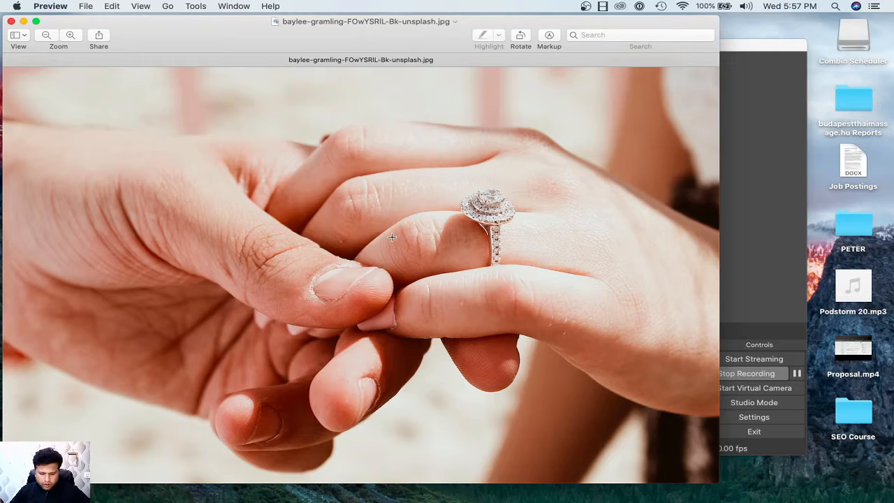
pyautogui.scroll(1, 329, 233)
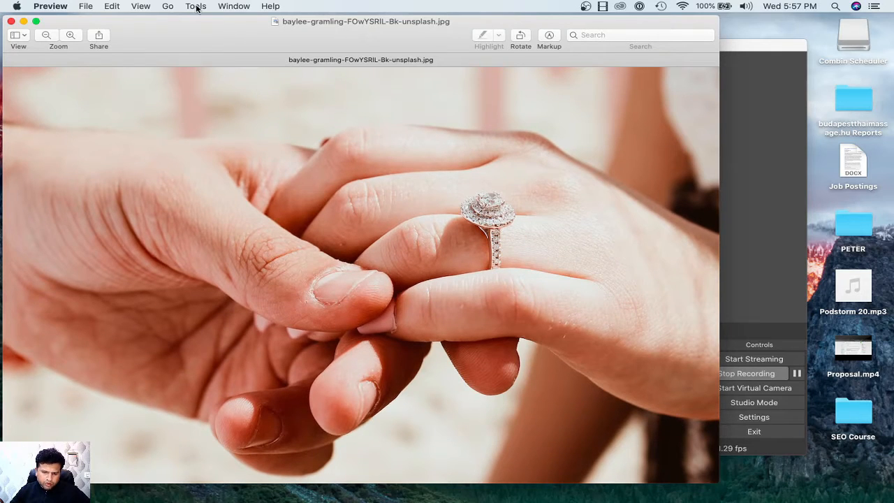
# - Resize the ring photo proportionally to a width of 1200 pixels
pyautogui.click(197, 6)
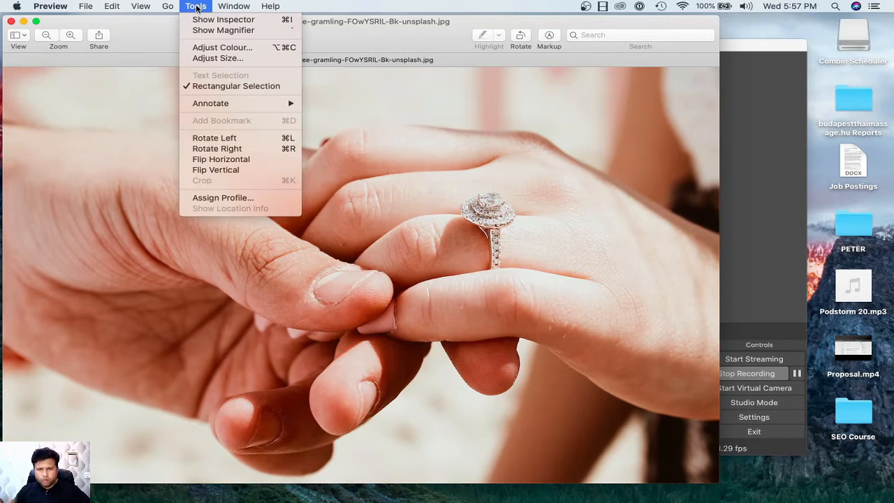
pyautogui.click(213, 58)
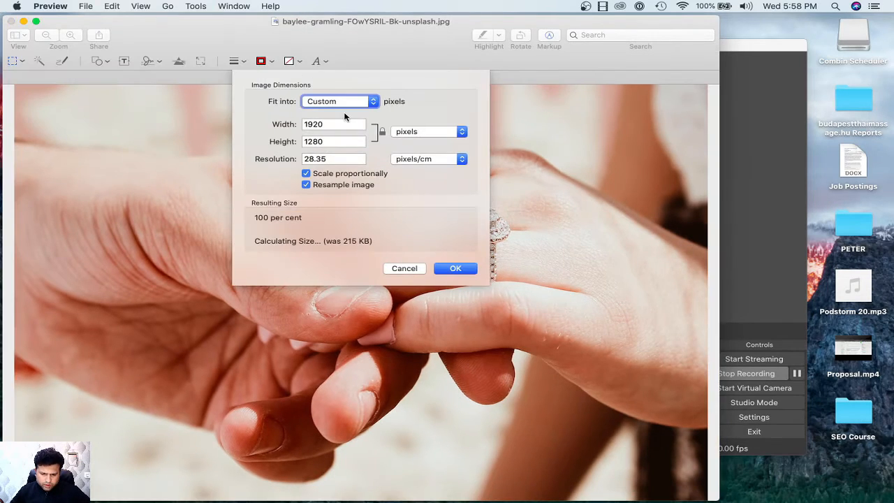
pyautogui.doubleClick(325, 123)
pyautogui.write('1000')
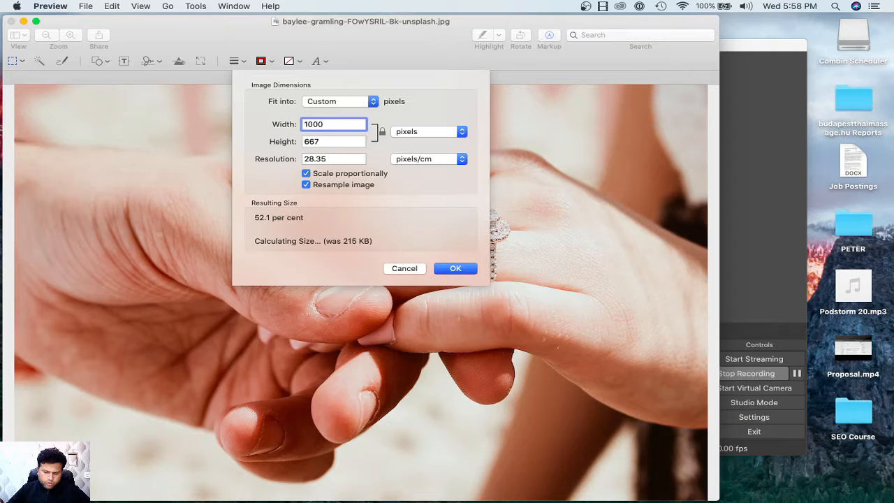
pyautogui.press('BackSpace')
pyautogui.press('BackSpace')
pyautogui.press('BackSpace')
pyautogui.press('BackSpace')
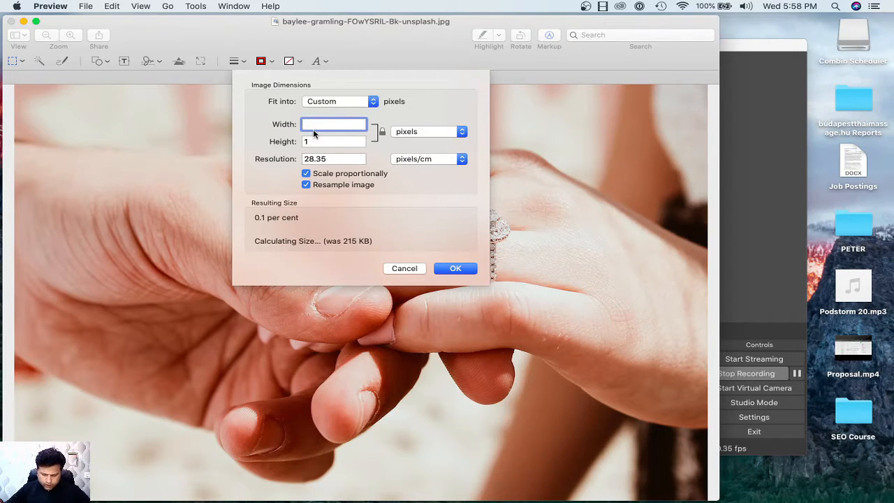
pyautogui.write('1200')
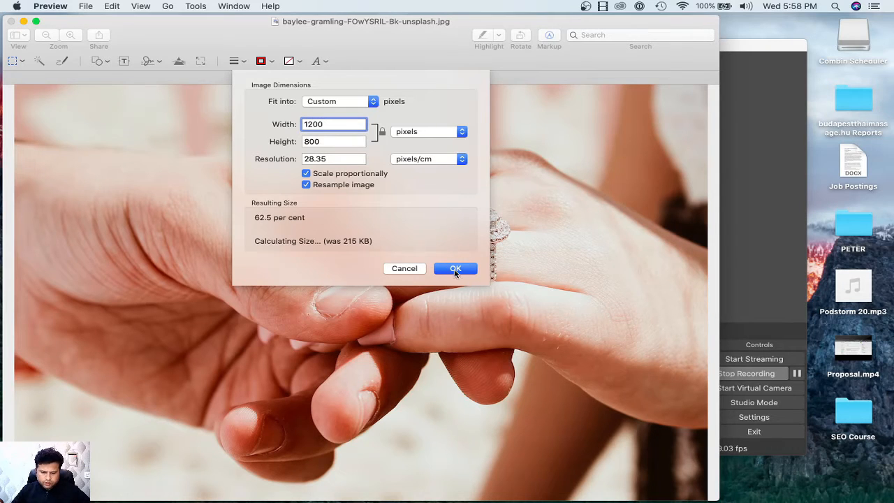
pyautogui.click(456, 270)
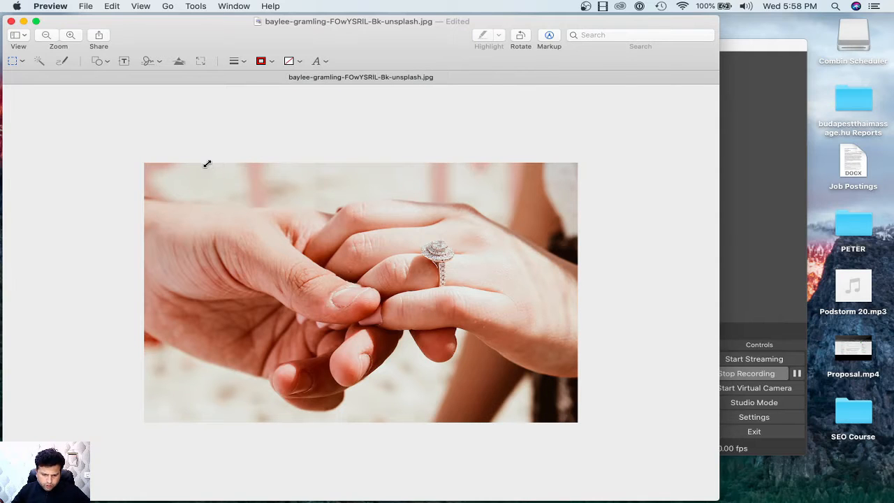
# - Crop the photo to a roughly square, full-height area around the hands and ring, and save the file
pyautogui.moveTo(206, 164); pyautogui.dragTo(496, 426)
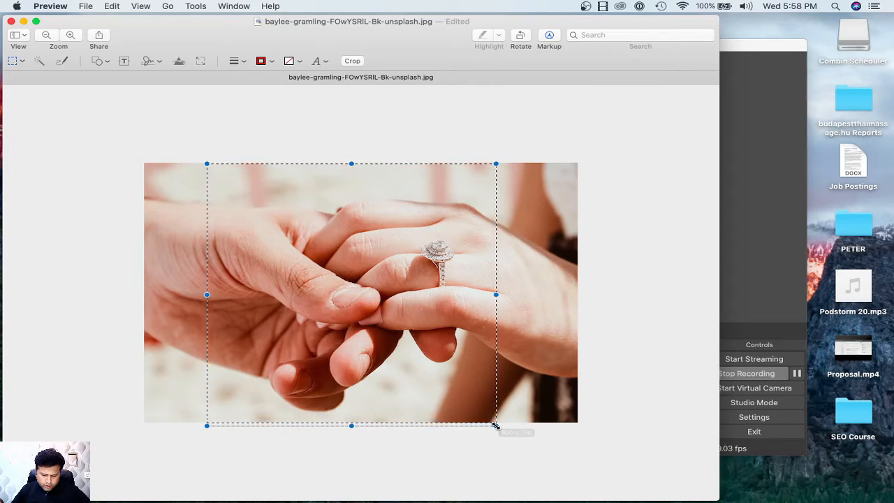
pyautogui.moveTo(352, 163); pyautogui.dragTo(353, 151)
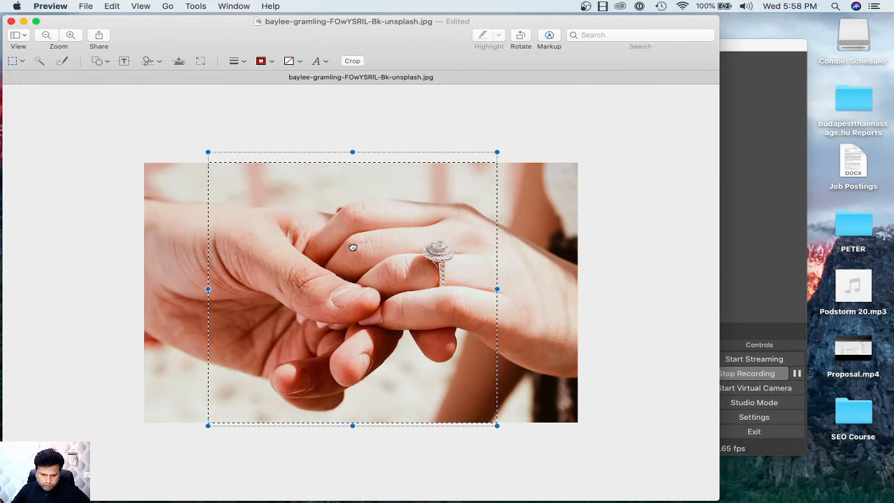
pyautogui.moveTo(354, 244)
pyautogui.mouseDown()
pyautogui.moveTo(379, 249)
pyautogui.moveTo(366, 252)
pyautogui.mouseUp()
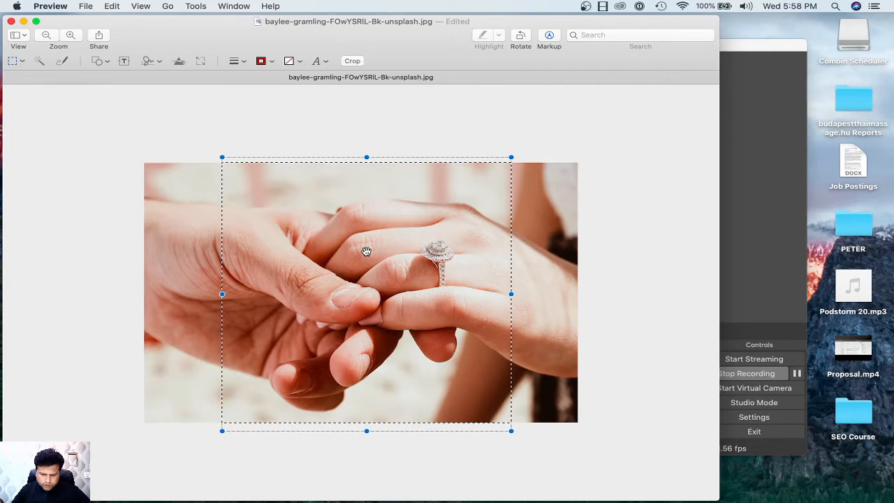
pyautogui.click(351, 61)
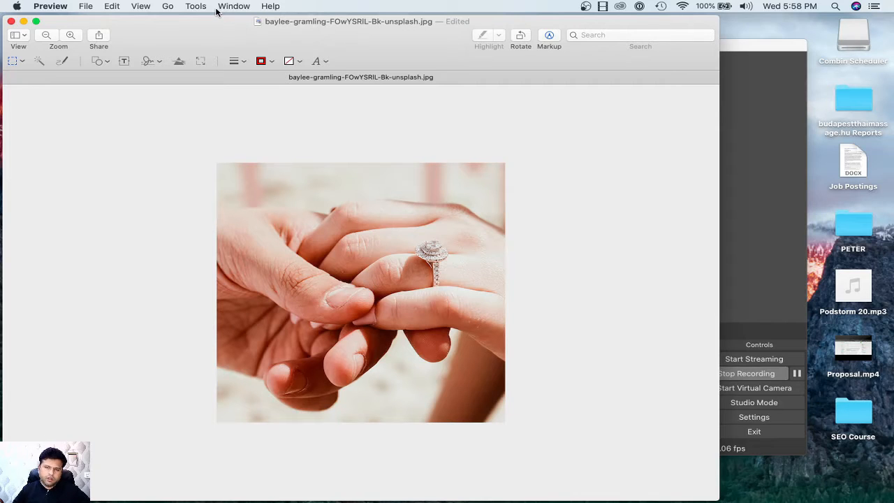
pyautogui.click(88, 6)
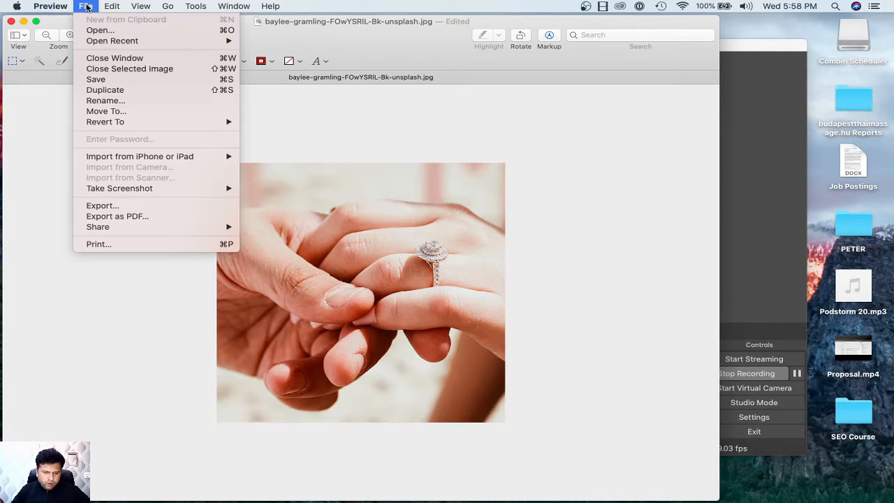
pyautogui.click(98, 79)
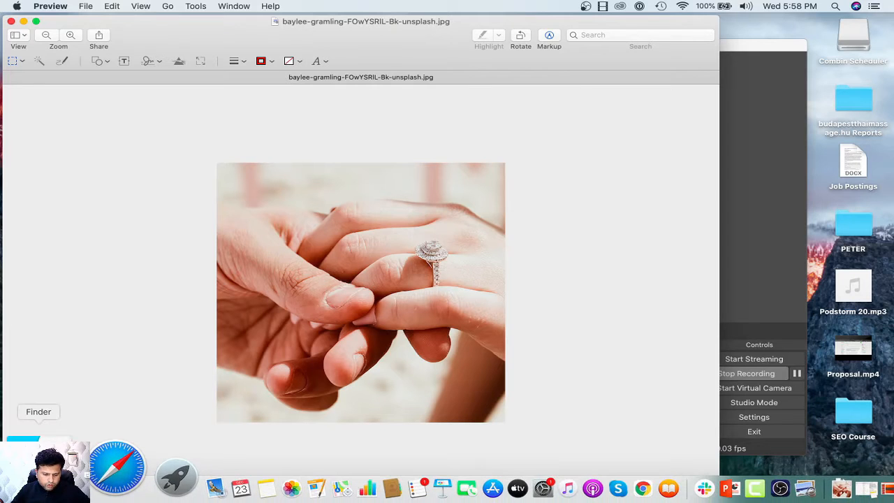
# - Rename the edited ring photo in the Downloads folder as Rings-Collection.jpg
pyautogui.click(35, 478)
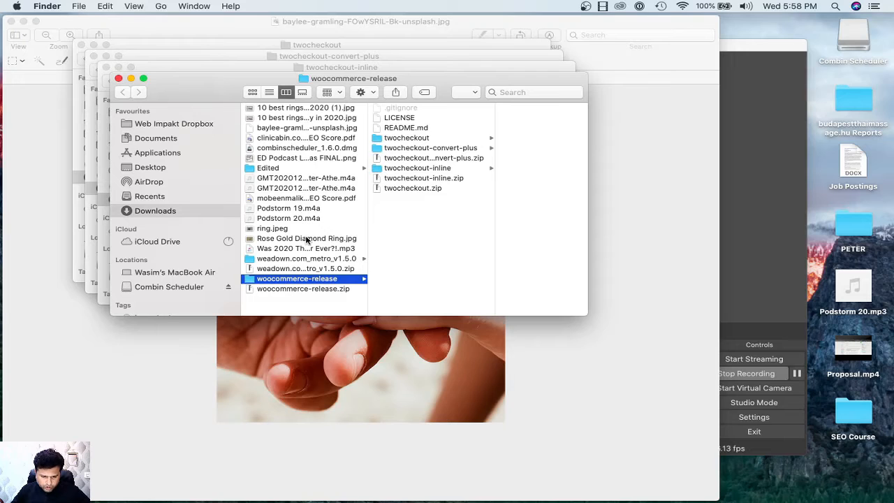
pyautogui.click(286, 130)
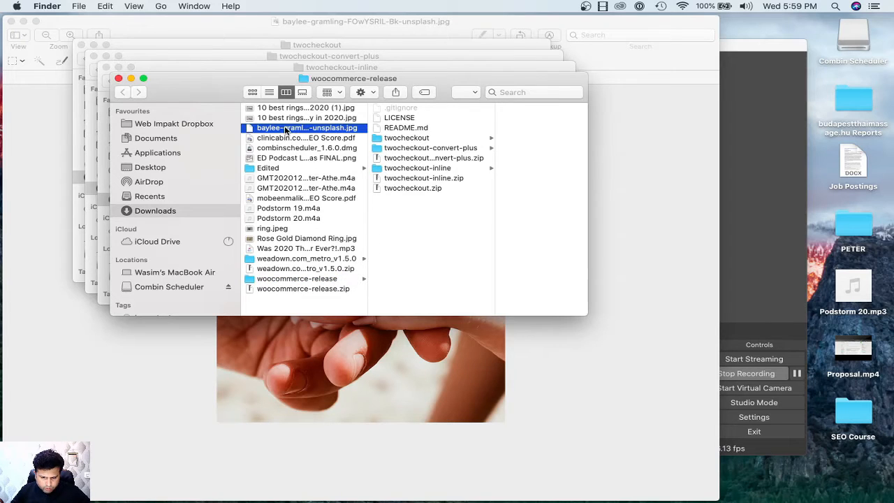
pyautogui.click(297, 130)
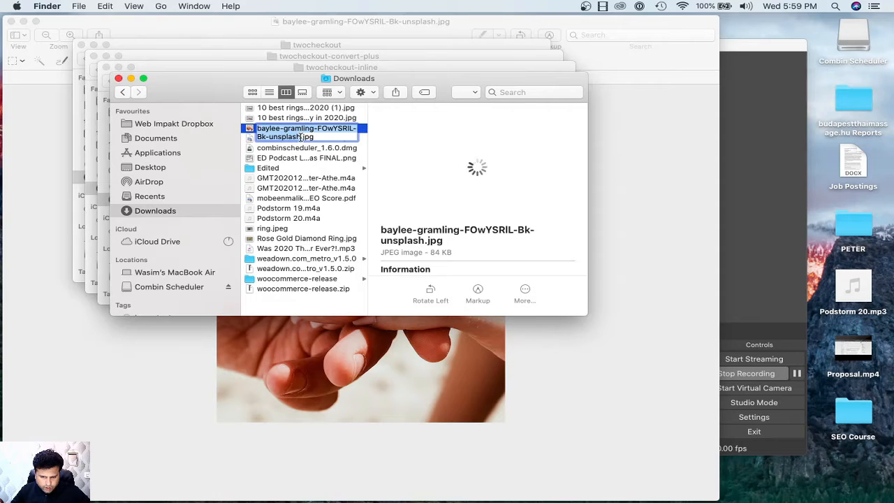
pyautogui.write('Rings')
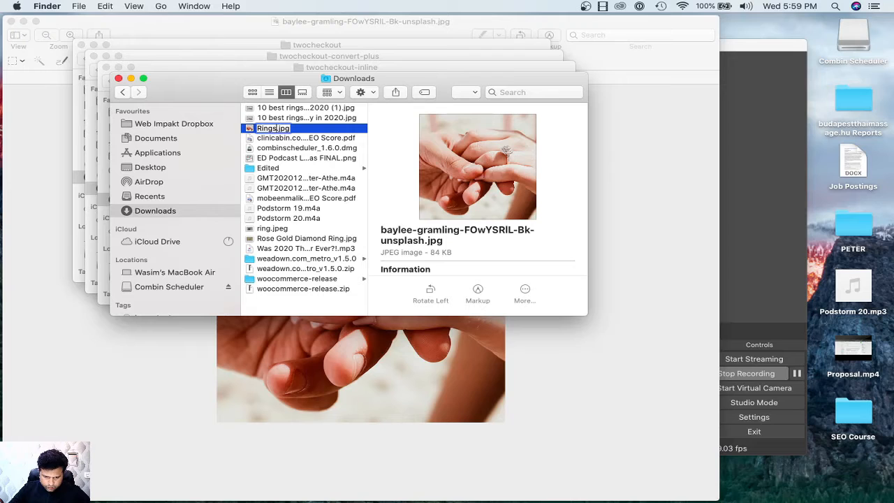
pyautogui.write('-Collect')
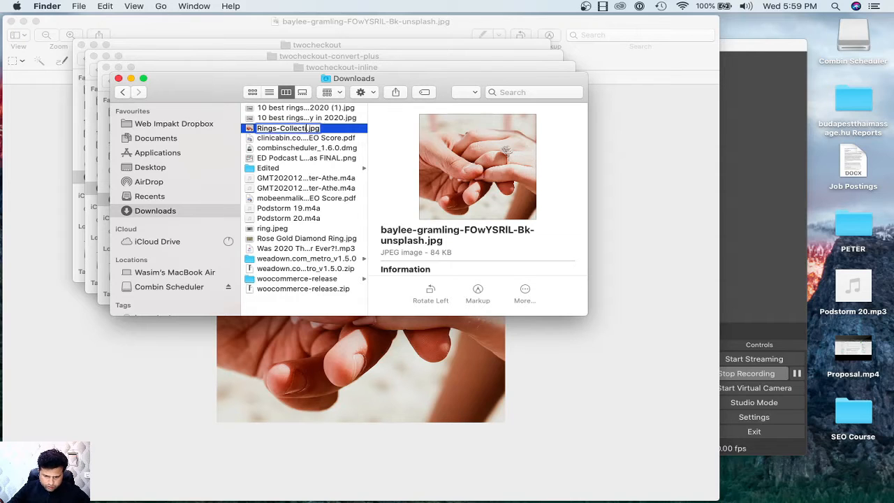
pyautogui.write('ion')
pyautogui.press('Return')
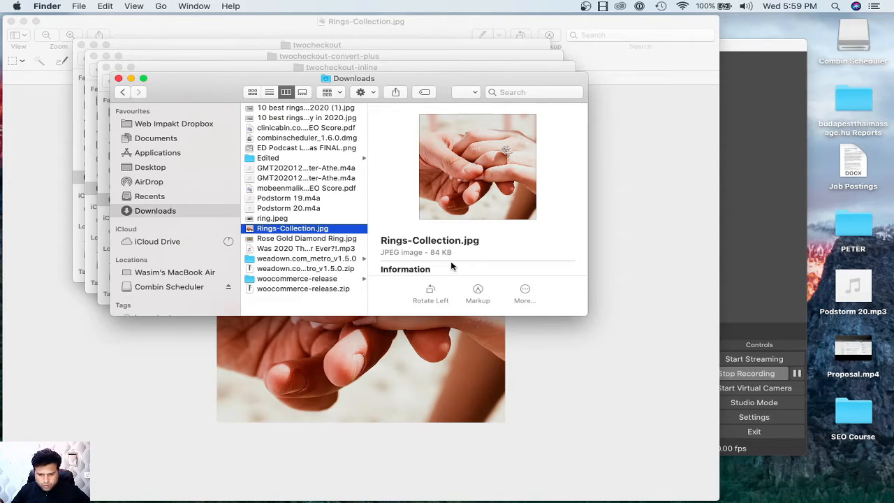
pyautogui.scroll(-1, 442, 255)
# - Switch back to the browser and open tinypng.com in a new tab beside the Unsplash page
pyautogui.press('super+Tab')
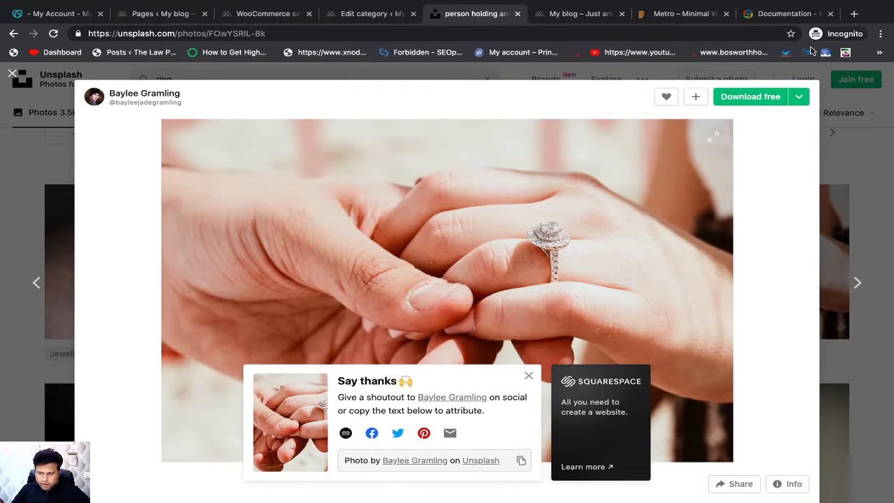
pyautogui.rightClick(472, 14)
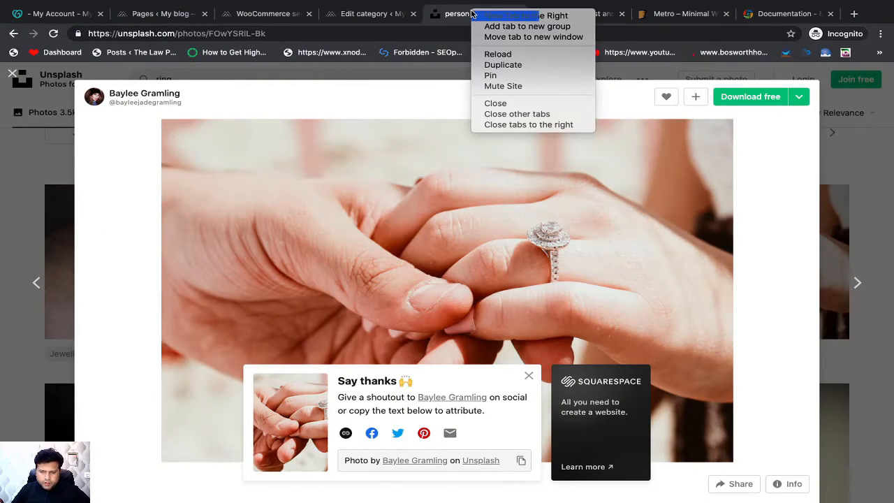
pyautogui.click(475, 16)
pyautogui.write('tinypng.com')
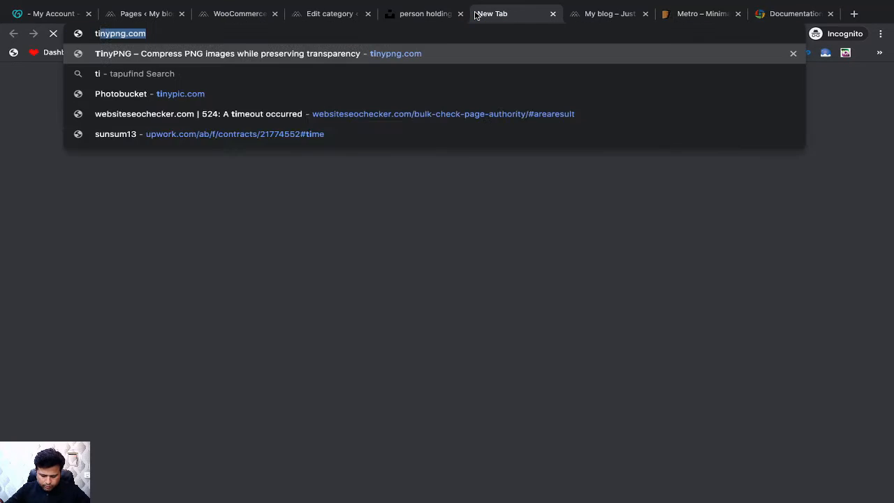
pyautogui.press('Return')
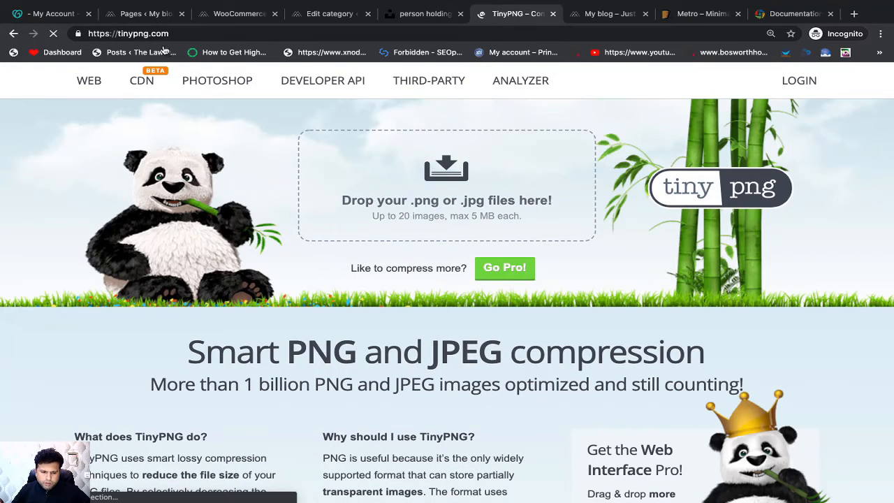
# - Compress Rings-Collection.jpg from the Downloads folder with TinyPNG and download the compressed image
pyautogui.click(449, 201)
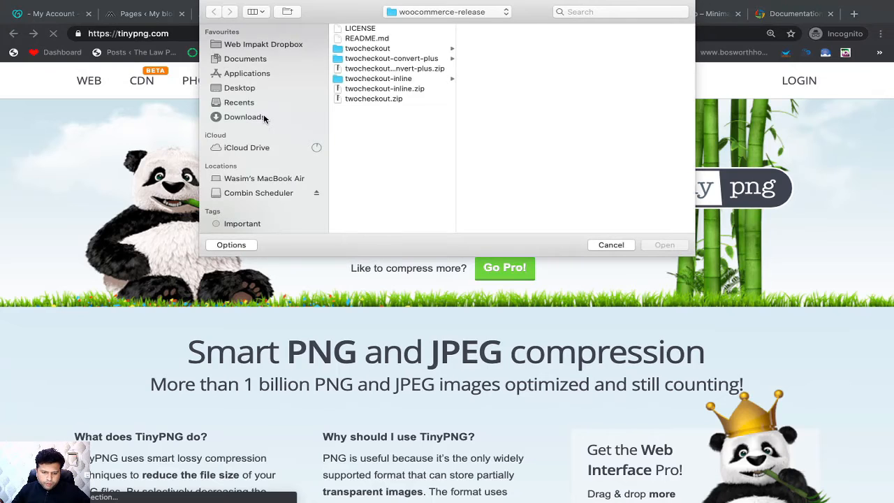
pyautogui.click(263, 116)
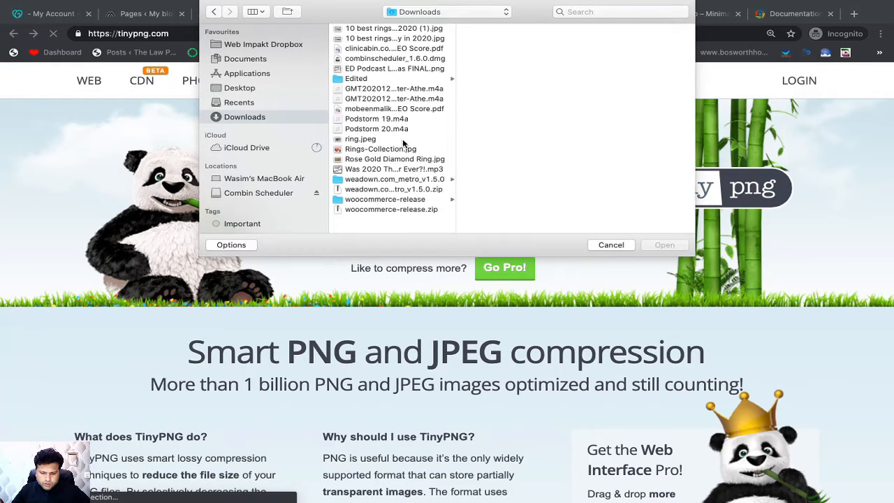
pyautogui.click(404, 150)
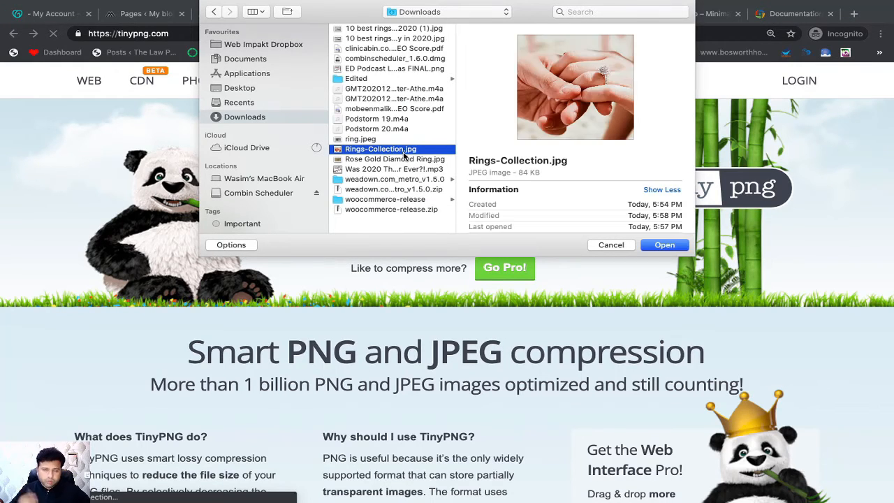
pyautogui.doubleClick(363, 149)
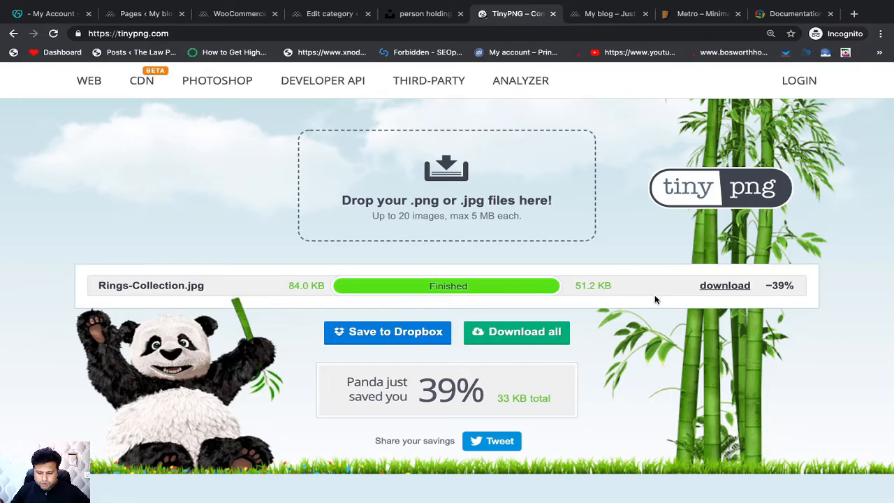
pyautogui.moveTo(616, 293); pyautogui.dragTo(559, 268)
pyautogui.click(559, 265)
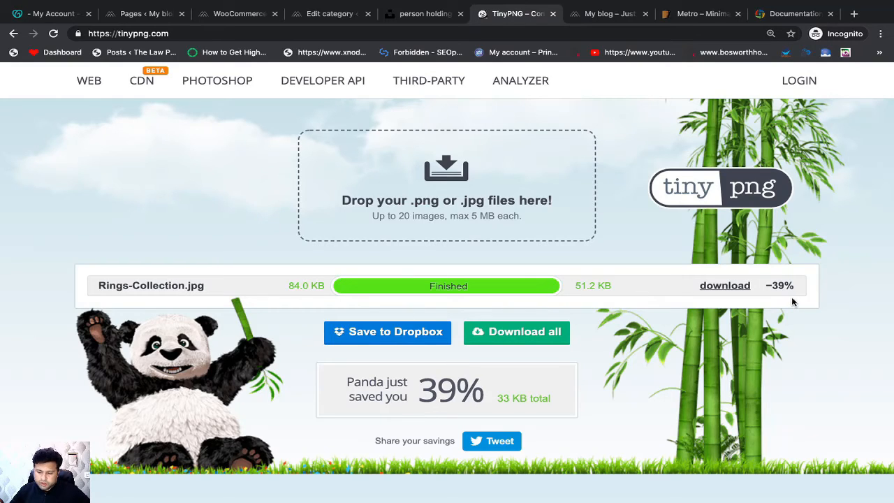
pyautogui.click(719, 285)
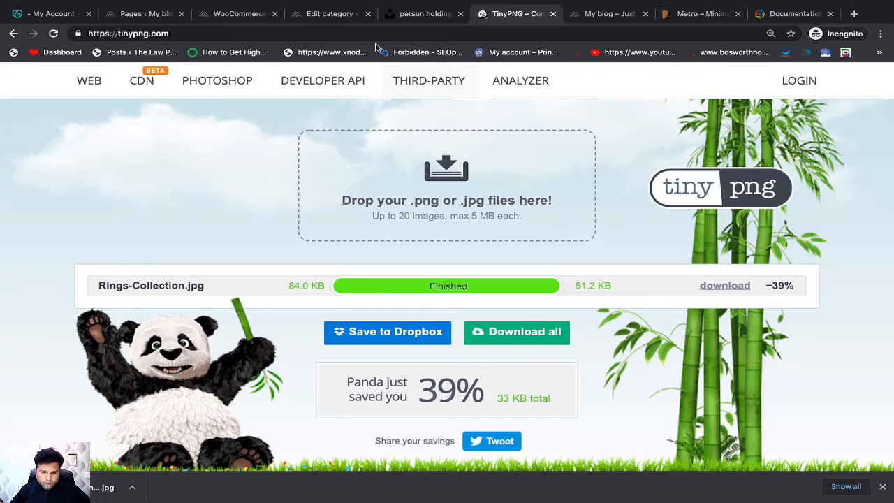
# - Return to the Rings category's edit page, upload Rings-Collection (1).jpg from Downloads and use it as the category thumbnail
pyautogui.click(305, 21)
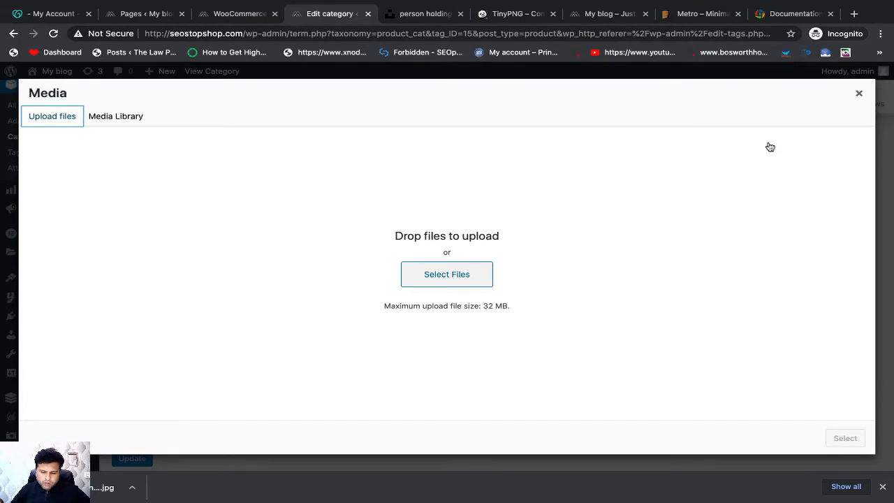
pyautogui.click(859, 95)
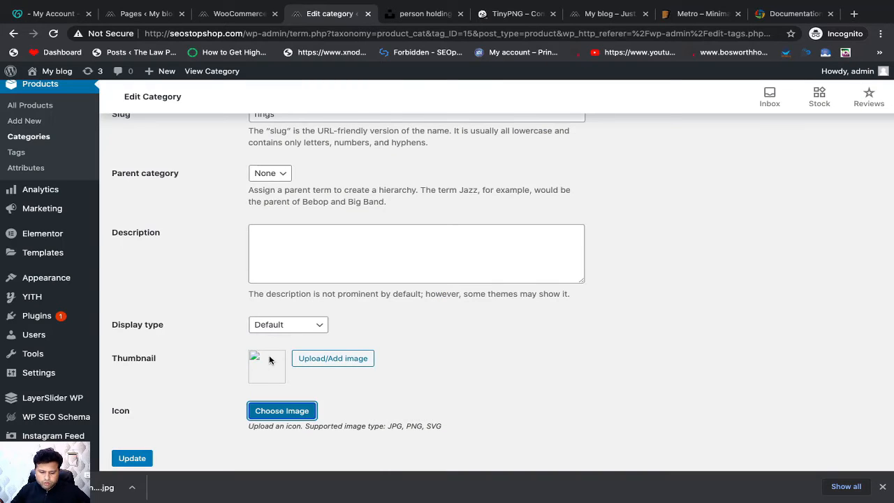
pyautogui.click(339, 359)
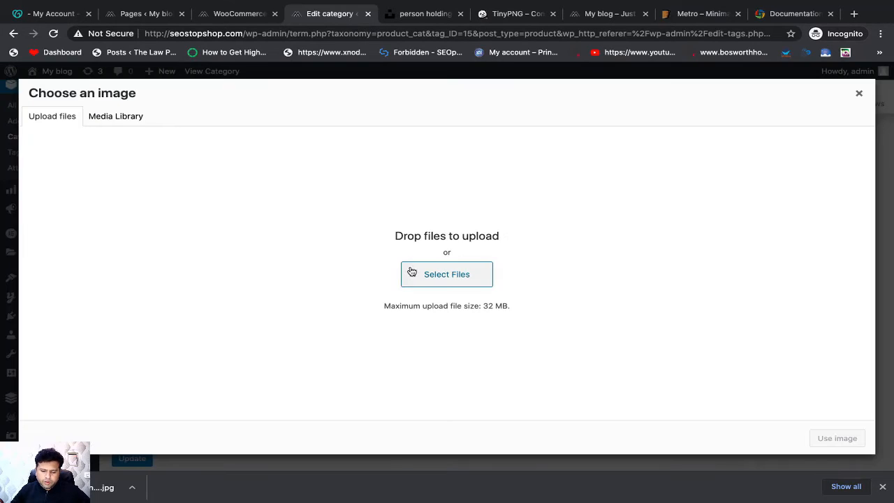
pyautogui.click(423, 277)
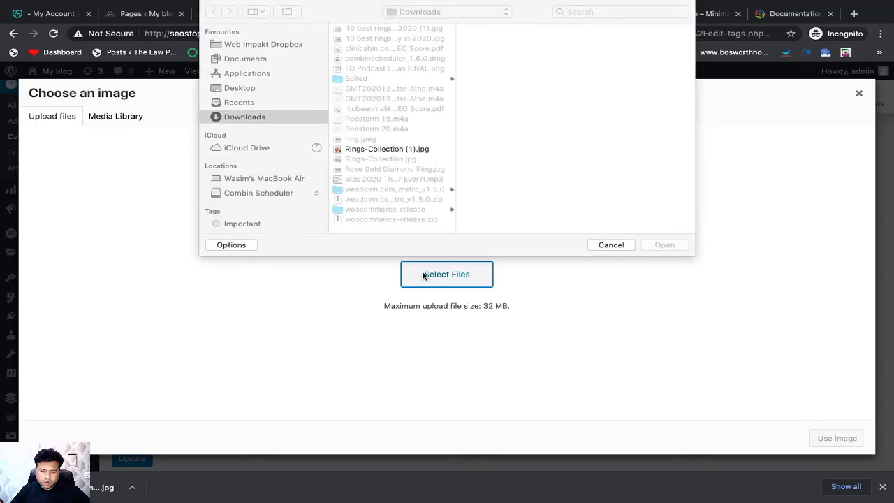
pyautogui.click(419, 149)
pyautogui.press('Escape')
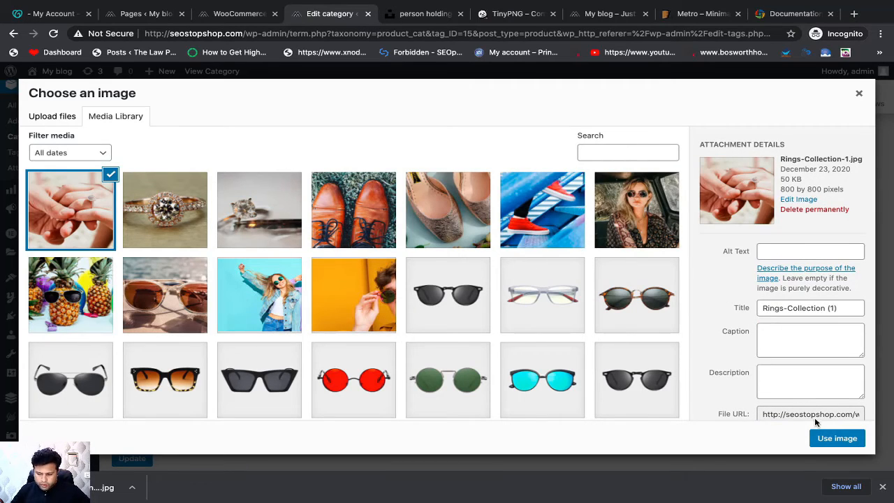
pyautogui.click(829, 444)
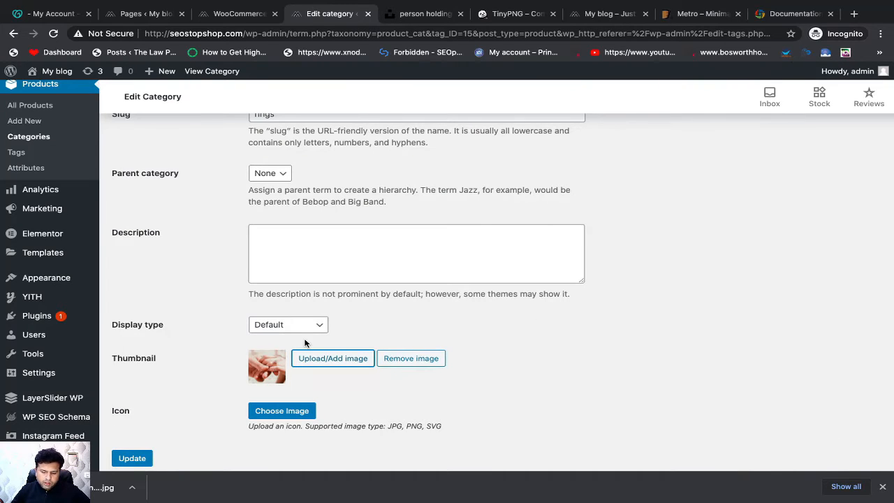
# - Update the Rings category and go back to the product categories list
pyautogui.scroll(1, 314, 341)
pyautogui.scroll(-2, 314, 341)
pyautogui.click(134, 427)
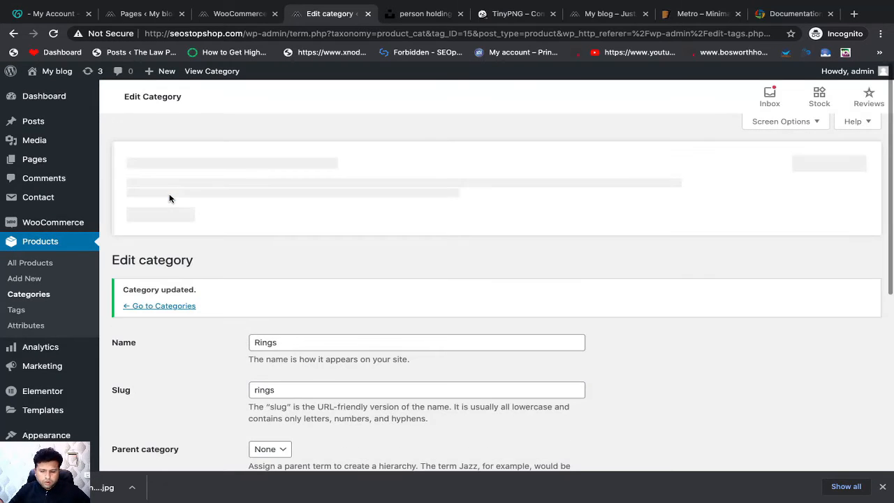
pyautogui.click(167, 307)
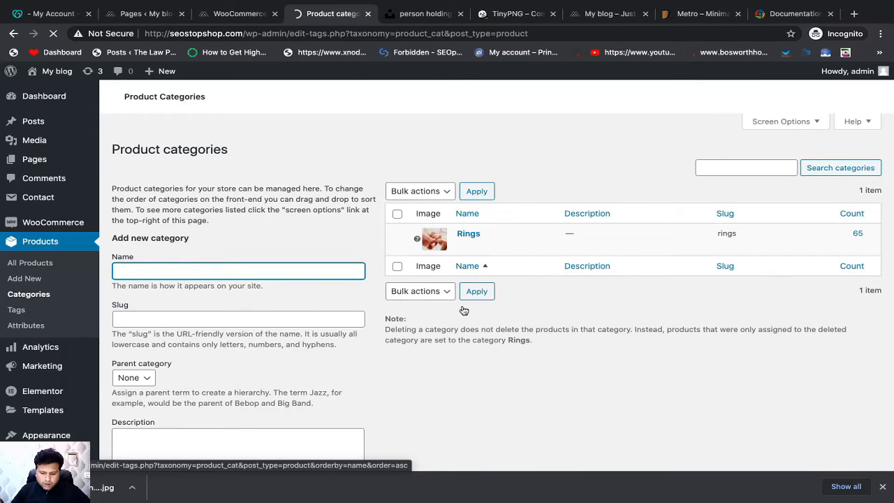
# - Fill in a new product category with the name Bracelets and slug bracelets, keeping its parent category at None
pyautogui.scroll(-1, 462, 305)
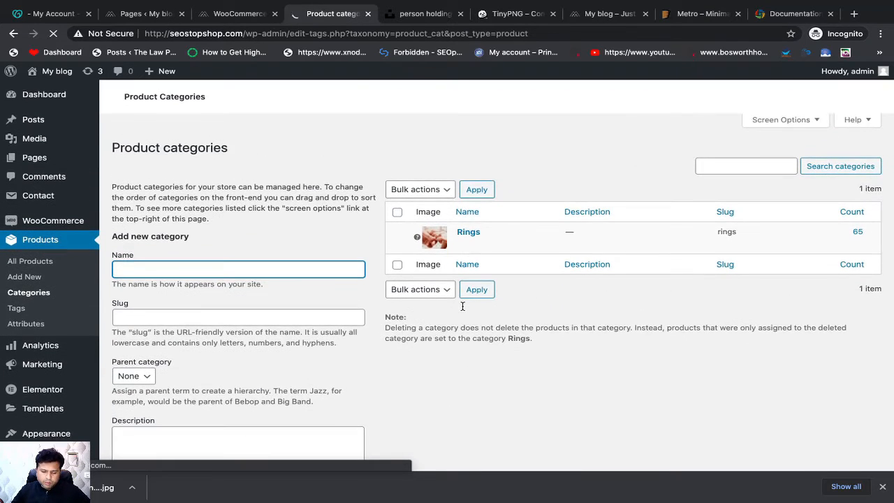
pyautogui.scroll(-3, 462, 306)
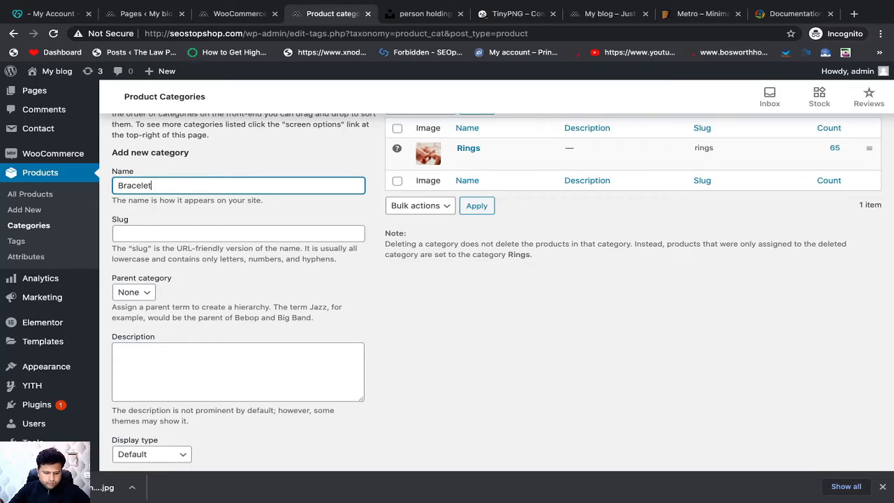
pyautogui.click(155, 222)
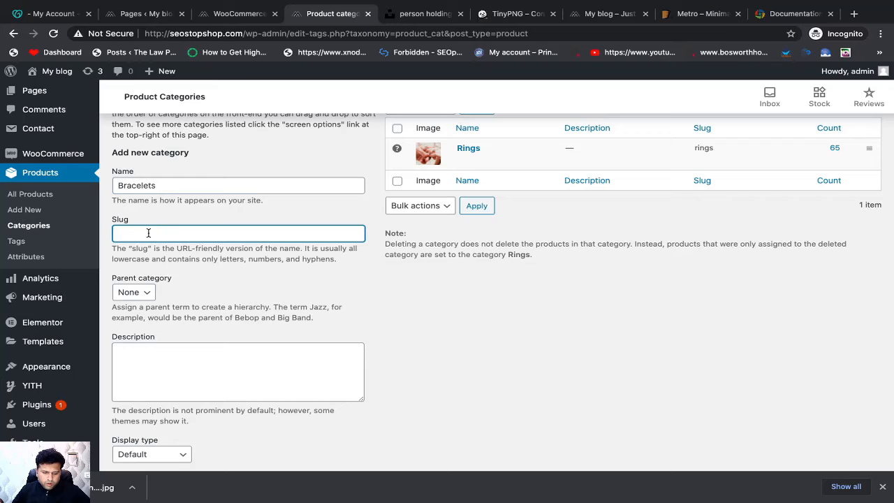
pyautogui.write('bracelets')
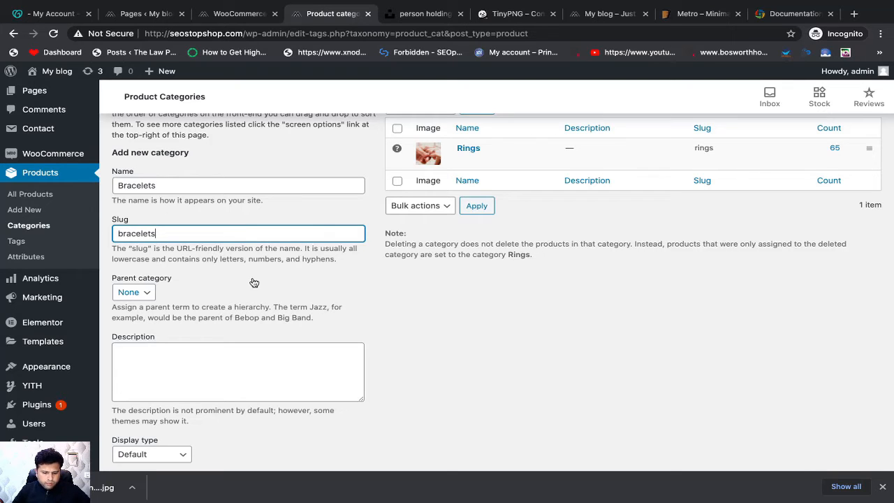
pyautogui.press('Tab')
pyautogui.scroll(-1, 173, 300)
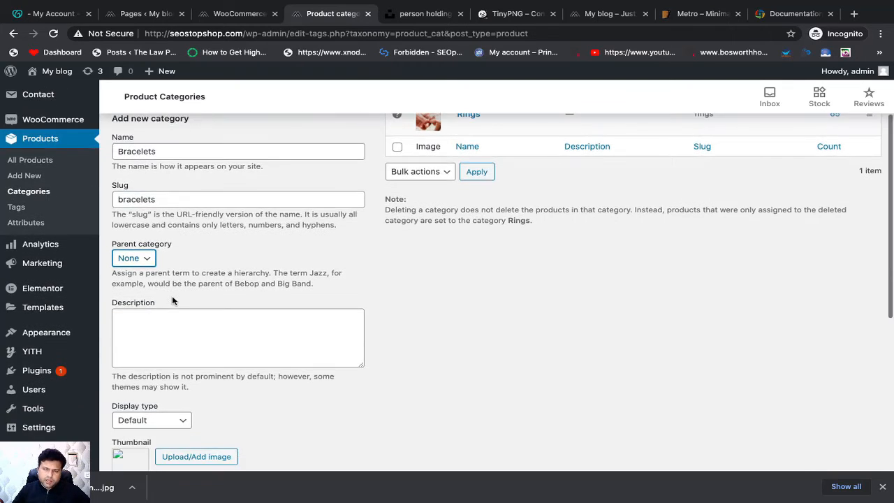
pyautogui.click(142, 258)
pyautogui.click(232, 254)
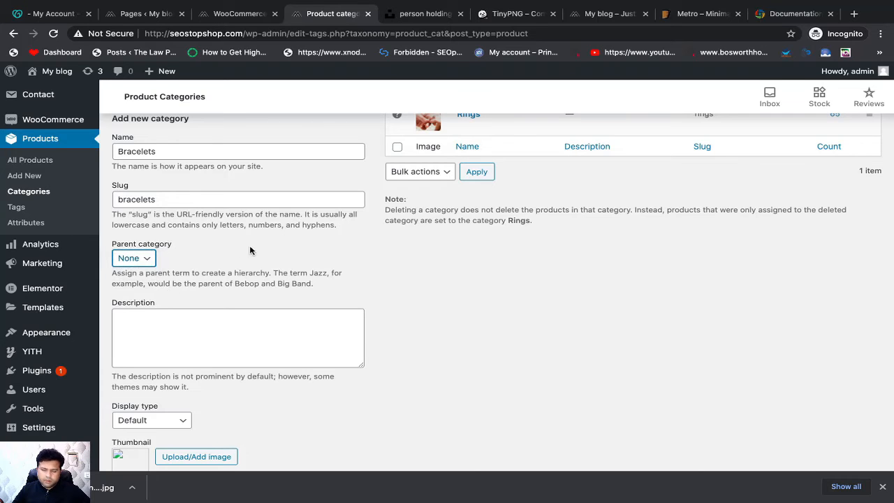
pyautogui.scroll(1, 258, 252)
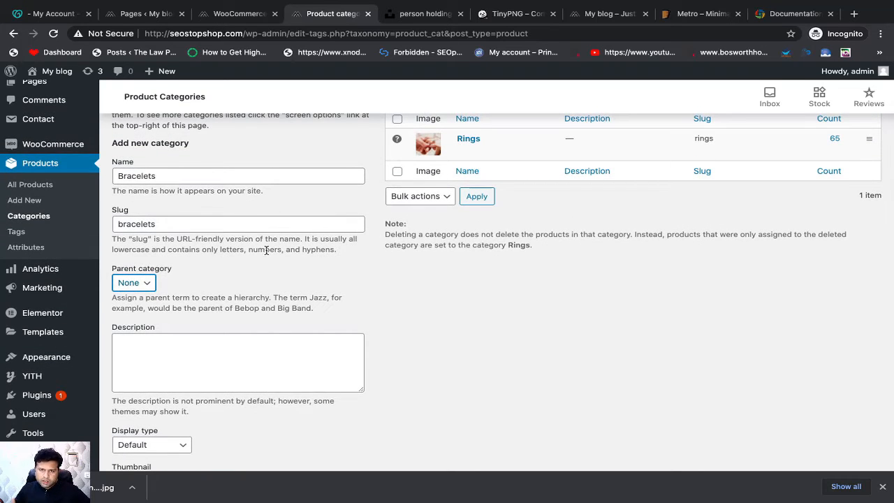
pyautogui.scroll(1, 308, 276)
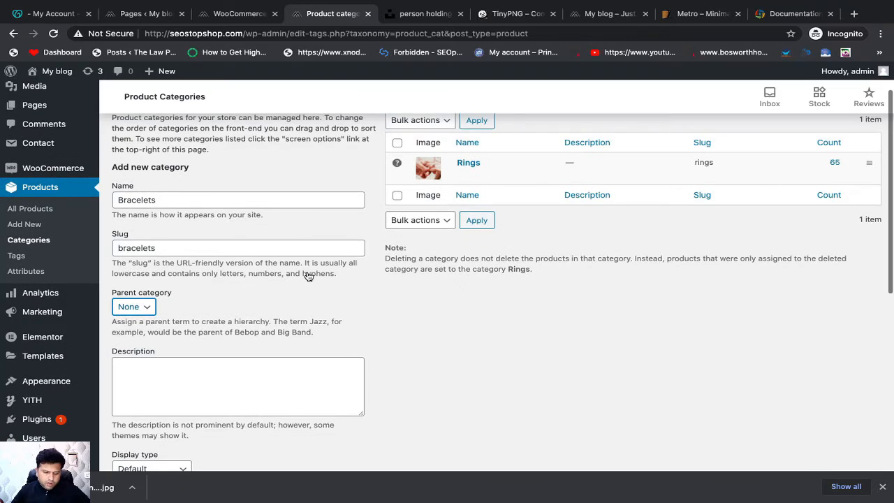
pyautogui.scroll(-3, 309, 276)
pyautogui.scroll(-3, 308, 276)
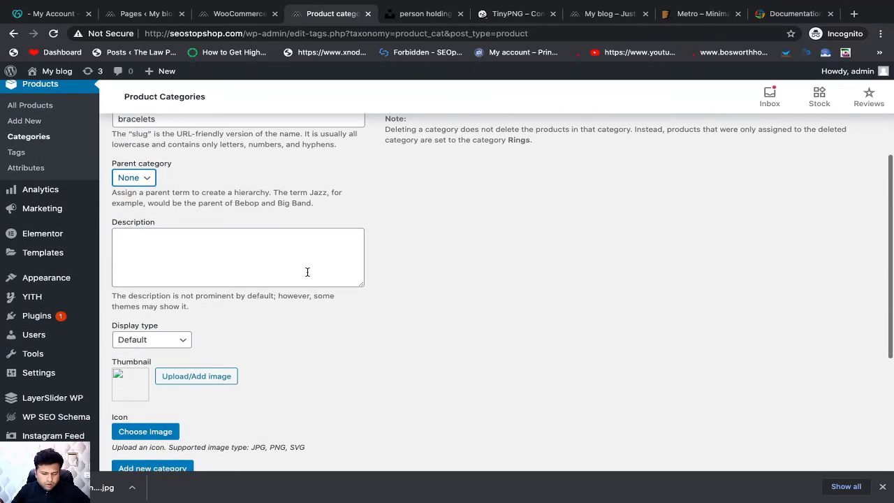
pyautogui.scroll(-2, 169, 284)
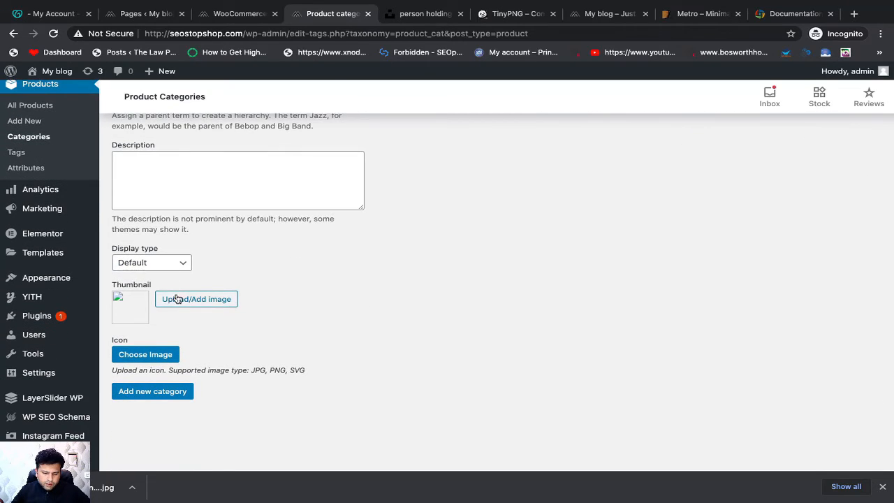
pyautogui.click(186, 302)
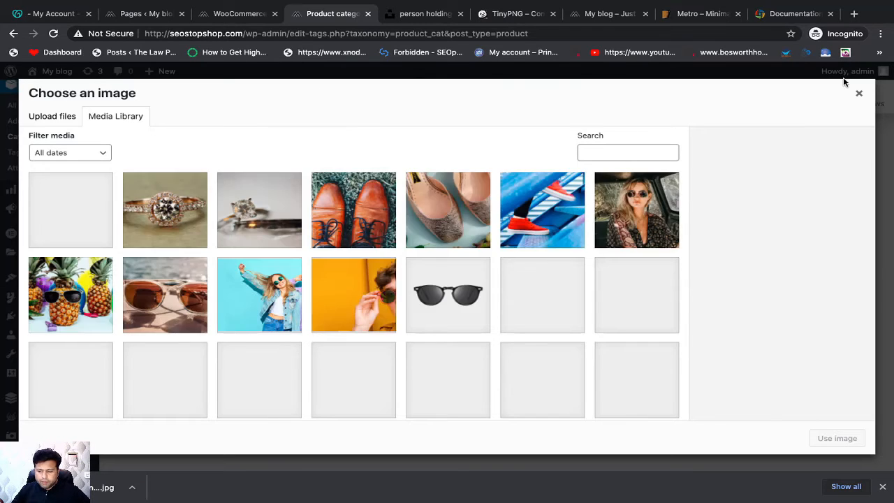
pyautogui.click(858, 93)
# - Switch to the Unsplash page and search for bracelets photos
pyautogui.click(408, 16)
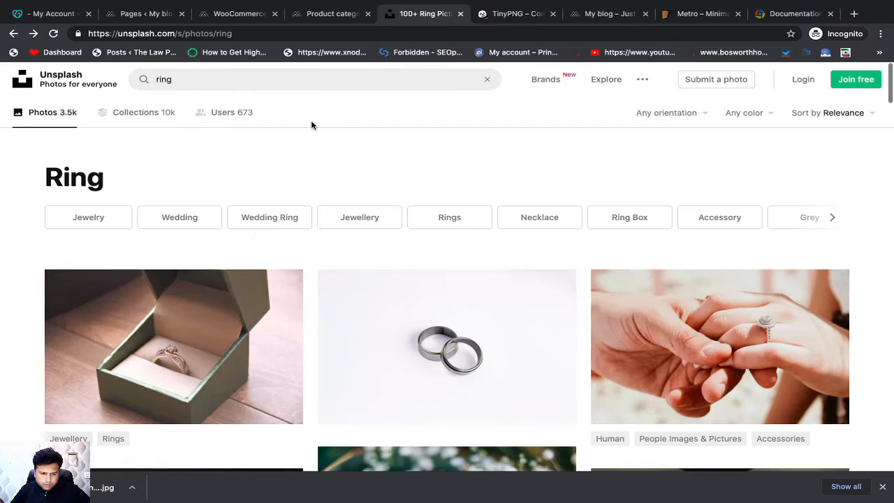
pyautogui.doubleClick(216, 84)
pyautogui.write('bracelets')
pyautogui.press('Return')
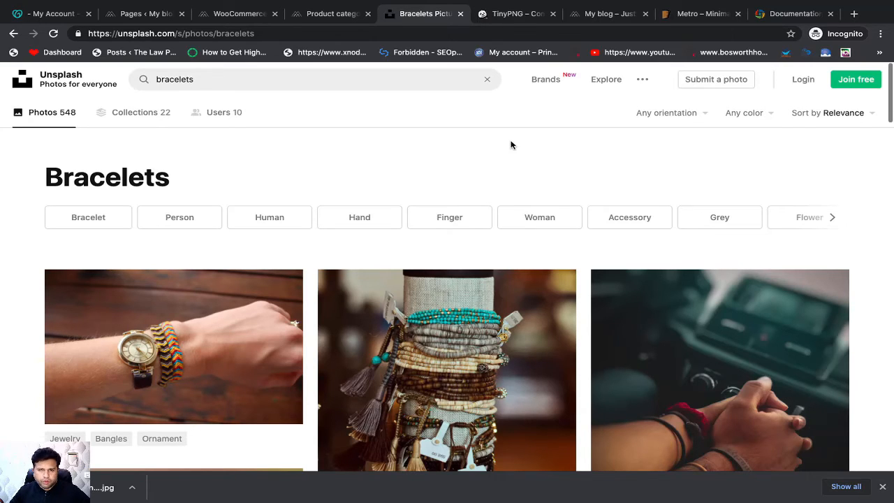
# - Browse the bracelet photos, open the one of a wrist with a watch and woven bracelets, and download it in Medium (1920x1280)
pyautogui.scroll(-1, 557, 148)
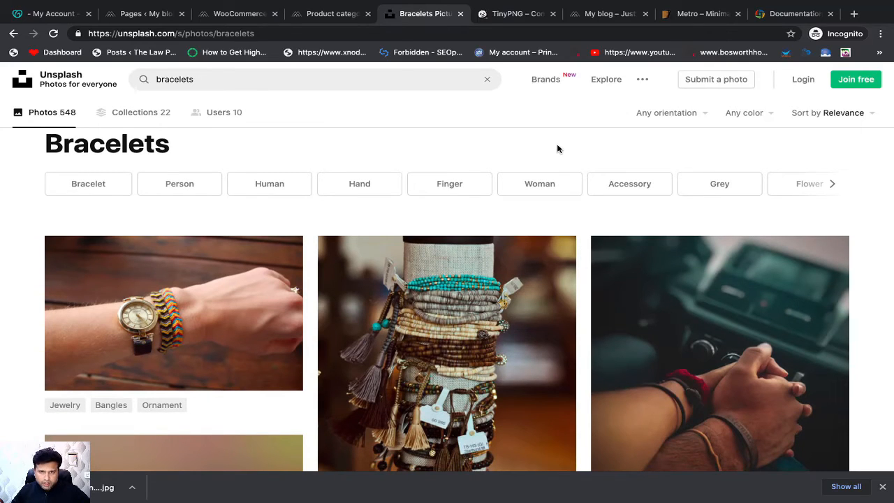
pyautogui.scroll(-10, 557, 148)
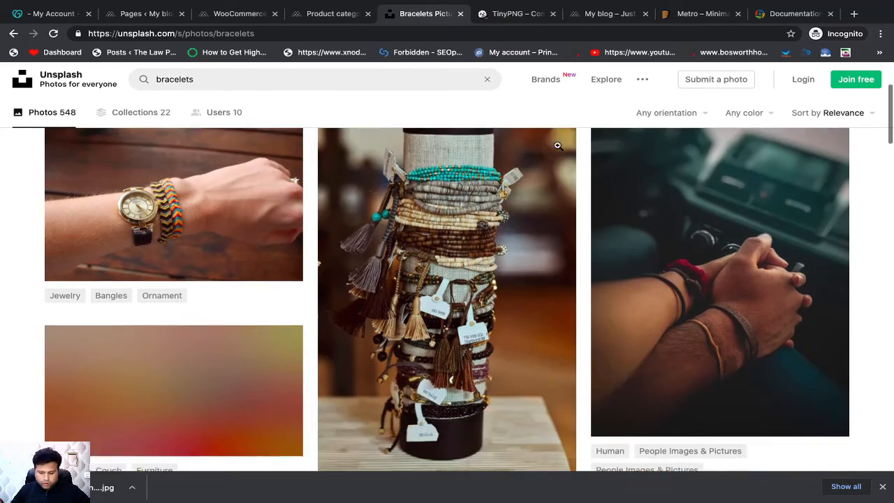
pyautogui.scroll(6, 557, 148)
pyautogui.scroll(6, 557, 148)
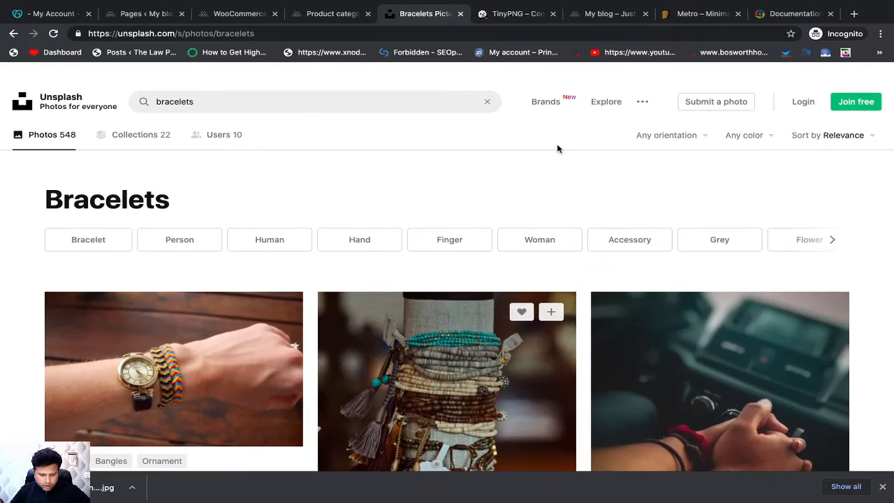
pyautogui.scroll(-1, 556, 148)
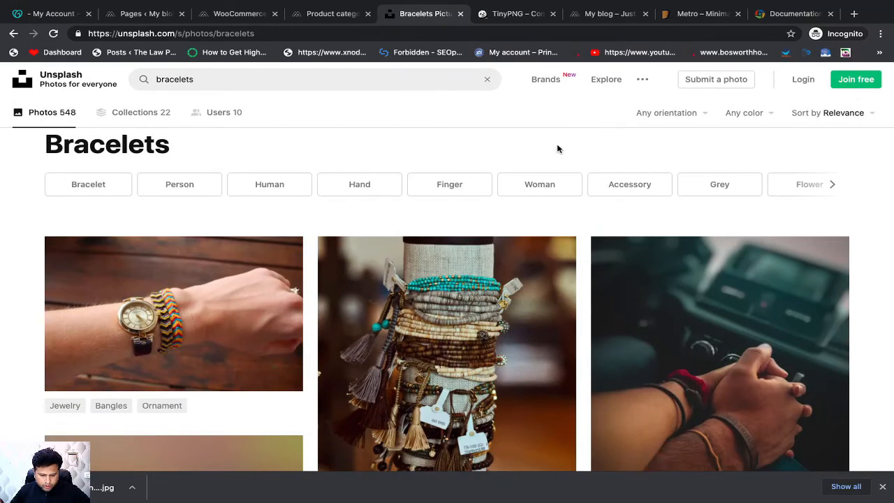
pyautogui.scroll(-4, 557, 148)
pyautogui.scroll(-20, 557, 145)
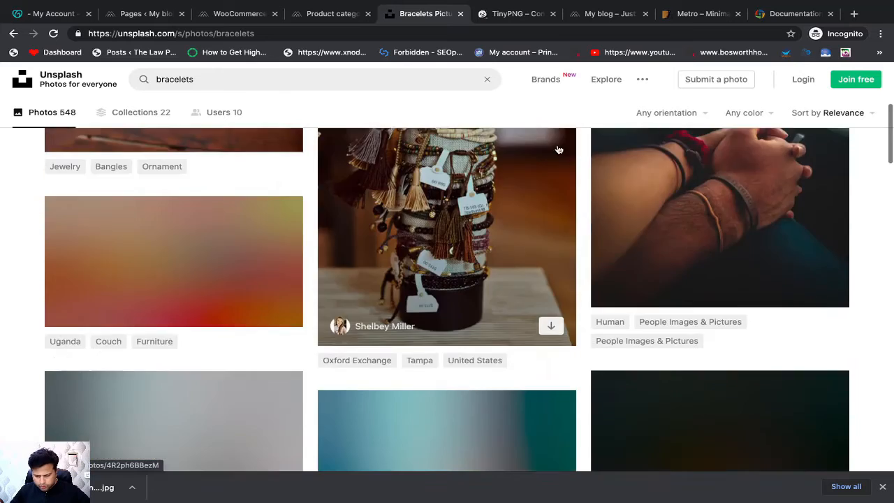
pyautogui.scroll(20, 557, 146)
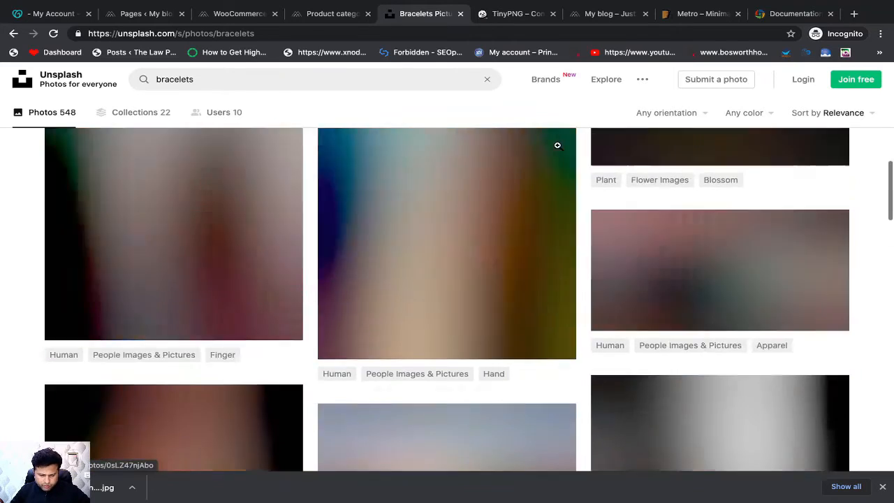
pyautogui.scroll(-3, 329, 338)
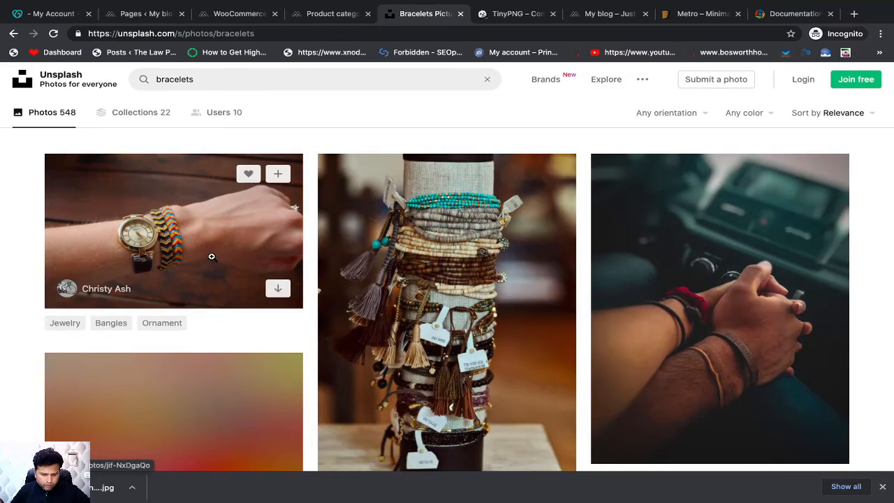
pyautogui.click(212, 257)
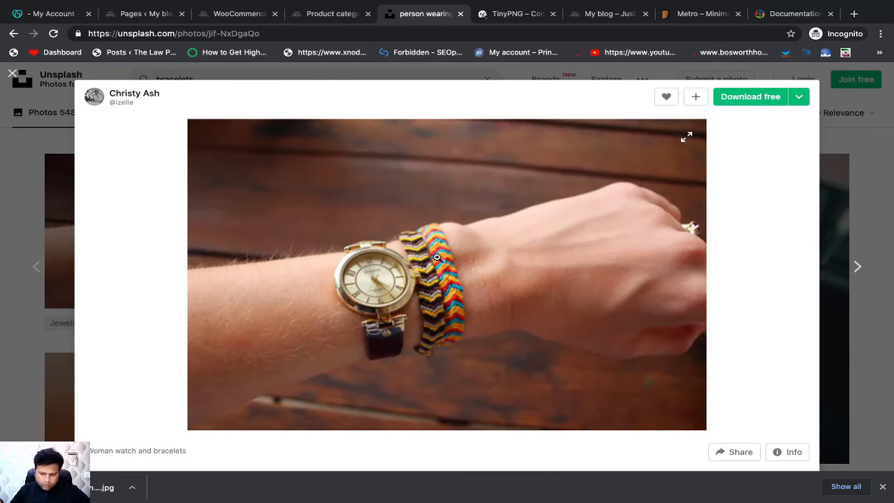
pyautogui.click(800, 99)
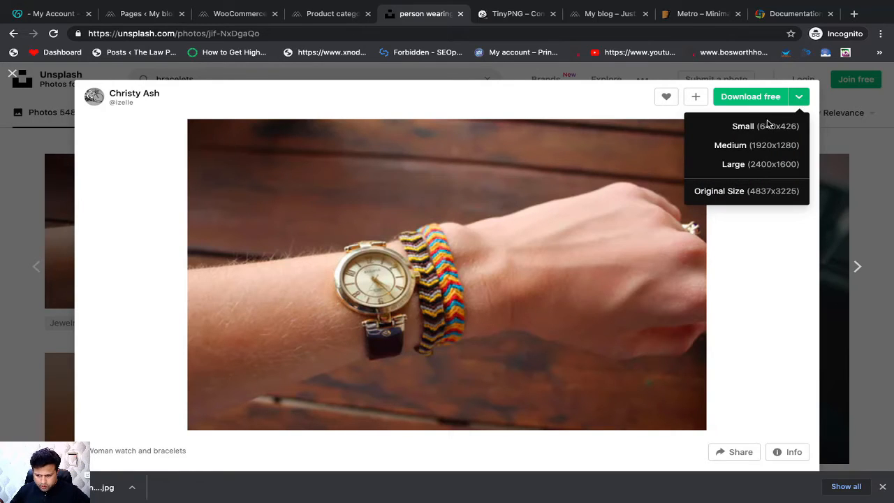
pyautogui.click(732, 148)
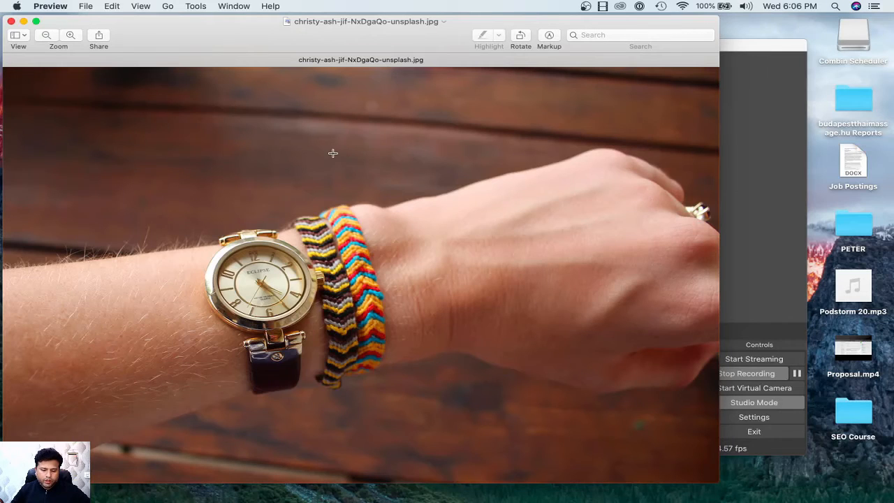
# - Resize the downloaded bracelet photo to a width of 1200 pixels, scaled proportionally
pyautogui.click(201, 8)
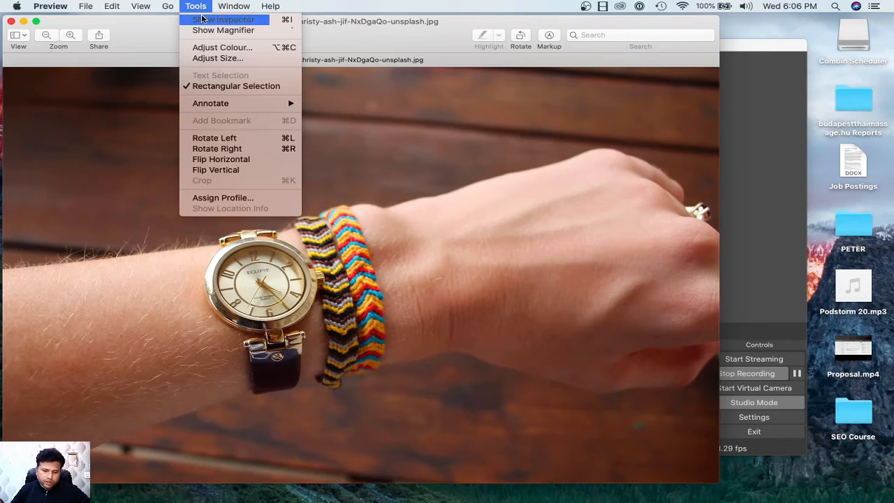
pyautogui.click(208, 58)
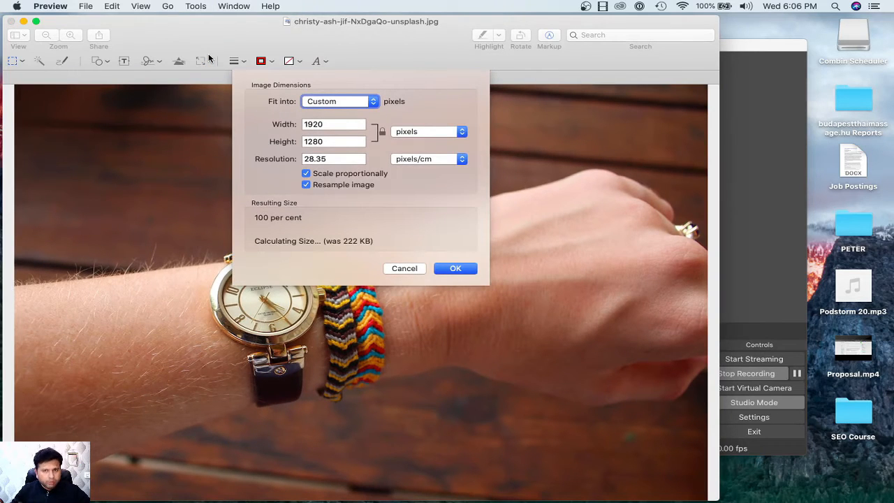
pyautogui.doubleClick(314, 124)
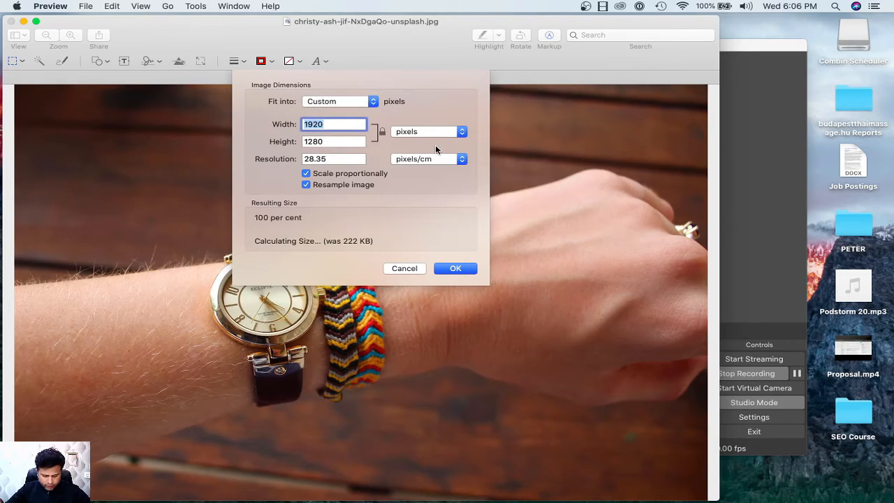
pyautogui.write('1200')
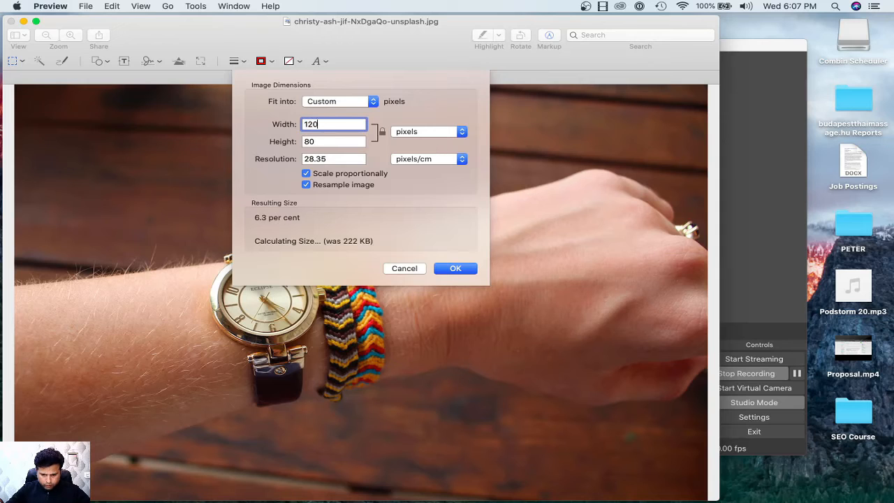
pyautogui.click(457, 269)
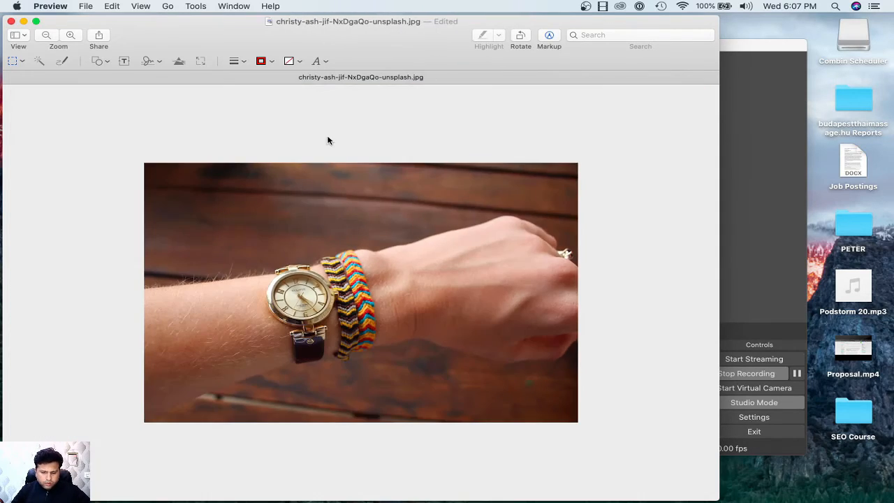
# - Crop the photo to a square of about 800 by 800 pixels around the watch and bracelets, and save it
pyautogui.moveTo(227, 165); pyautogui.dragTo(527, 429)
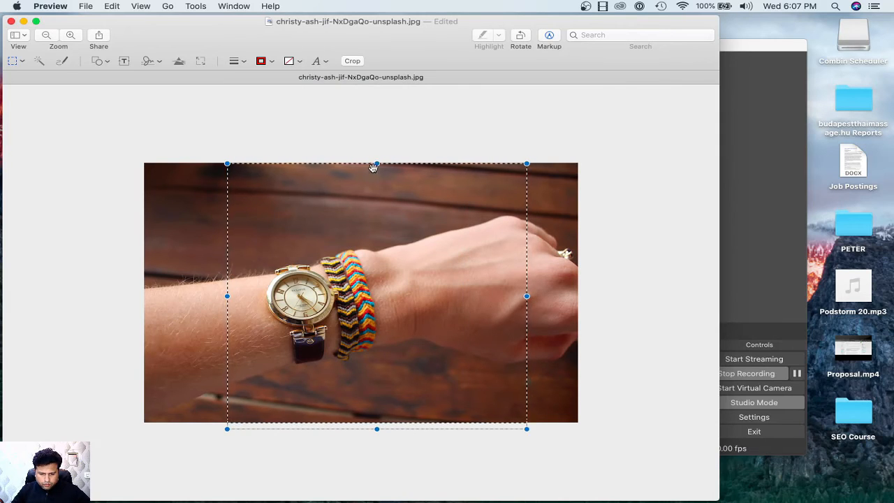
pyautogui.moveTo(376, 163); pyautogui.dragTo(376, 146)
pyautogui.moveTo(526, 287)
pyautogui.mouseDown()
pyautogui.moveTo(503, 287)
pyautogui.moveTo(517, 286)
pyautogui.mouseUp()
pyautogui.moveTo(429, 286); pyautogui.dragTo(396, 291)
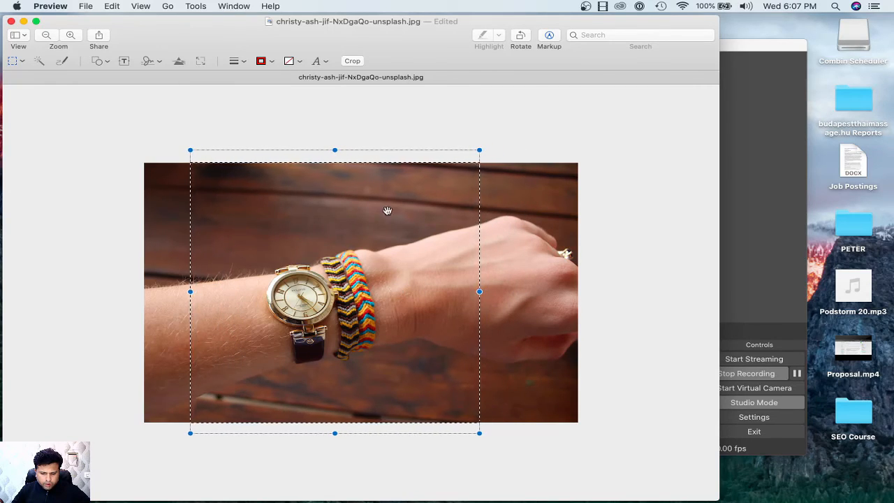
pyautogui.click(351, 62)
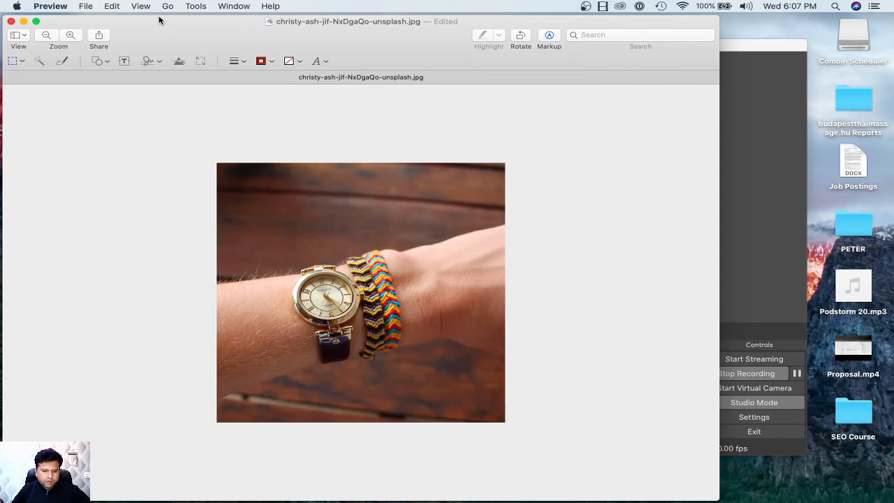
pyautogui.click(84, 10)
pyautogui.click(98, 79)
# - Switch to TinyPNG in the browser, compress the cropped bracelet photo from Downloads, and download the compressed copy
pyautogui.press('super+Tab')
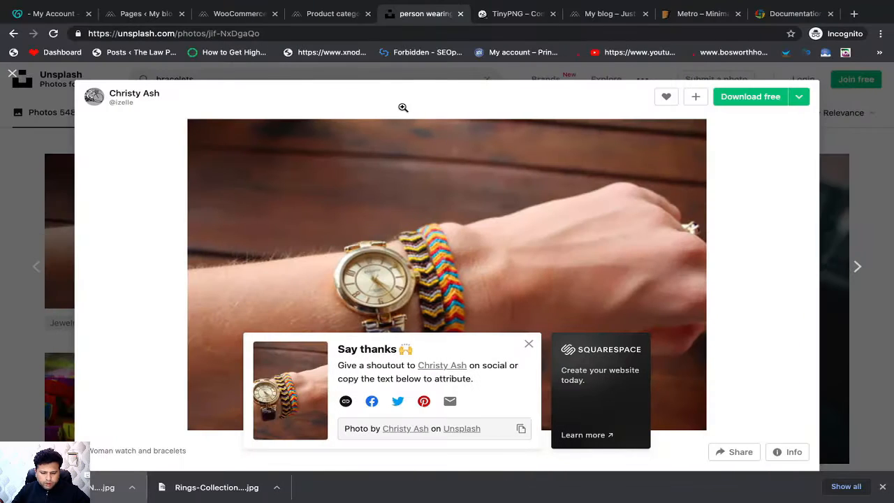
pyautogui.click(518, 17)
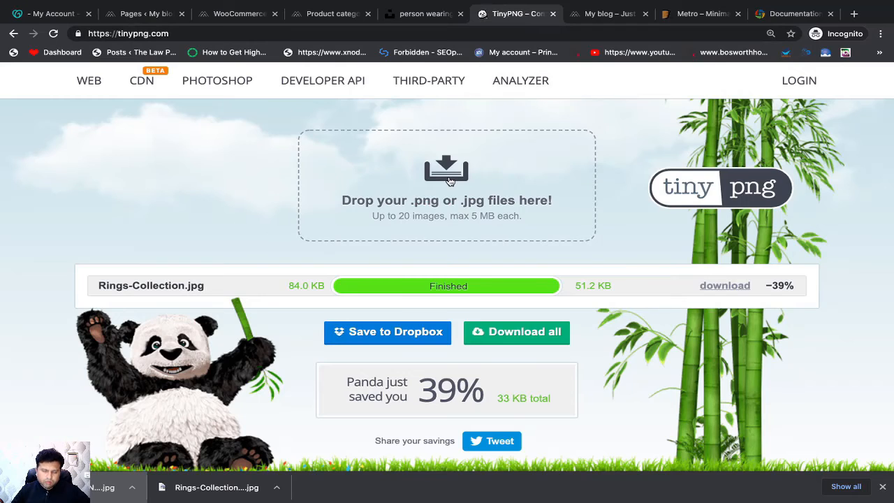
pyautogui.click(450, 181)
pyautogui.click(364, 49)
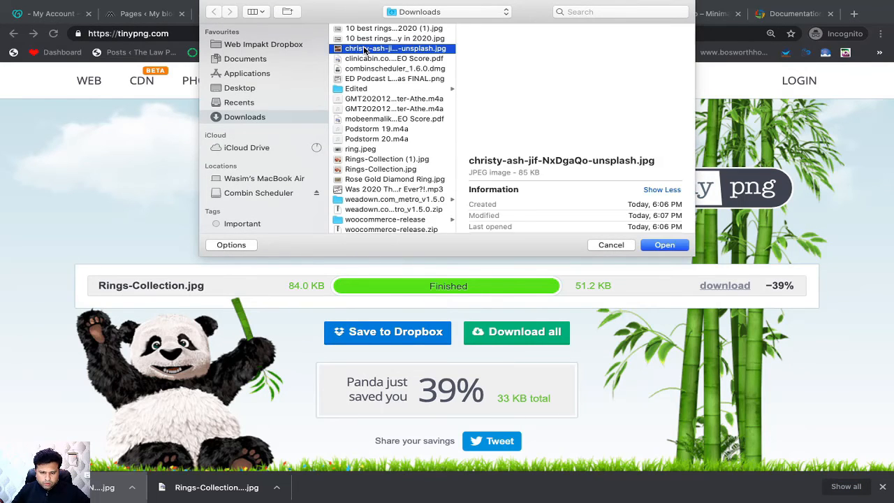
pyautogui.press('Return')
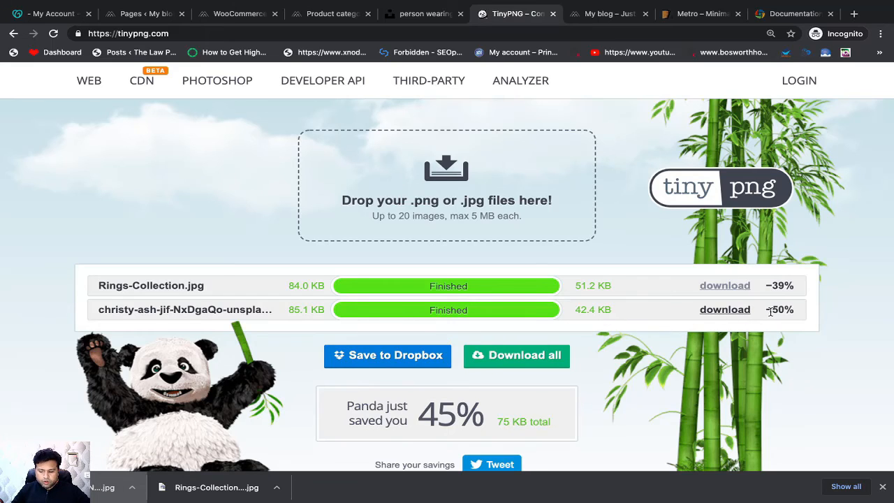
pyautogui.click(728, 310)
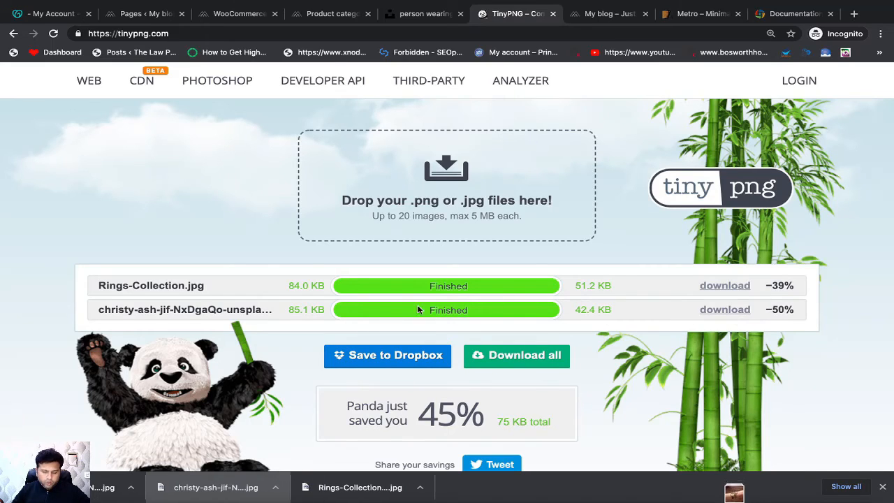
# - Show the compressed photo in Finder and rename it Bracelets-collection.jpg
pyautogui.rightClick(133, 493)
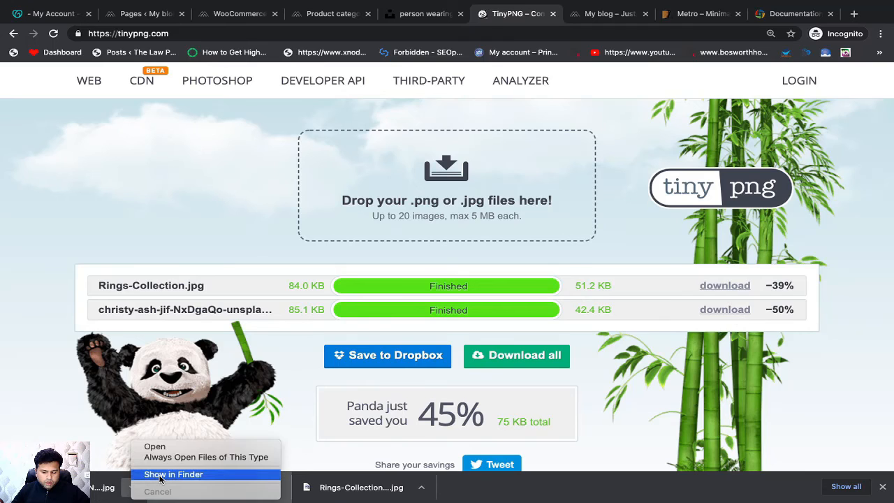
pyautogui.click(159, 475)
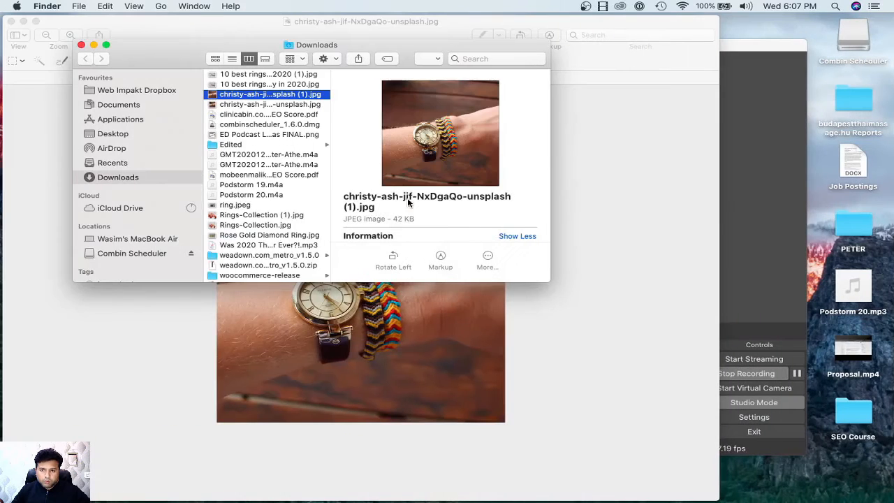
pyautogui.press('Return')
pyautogui.write('bracelets')
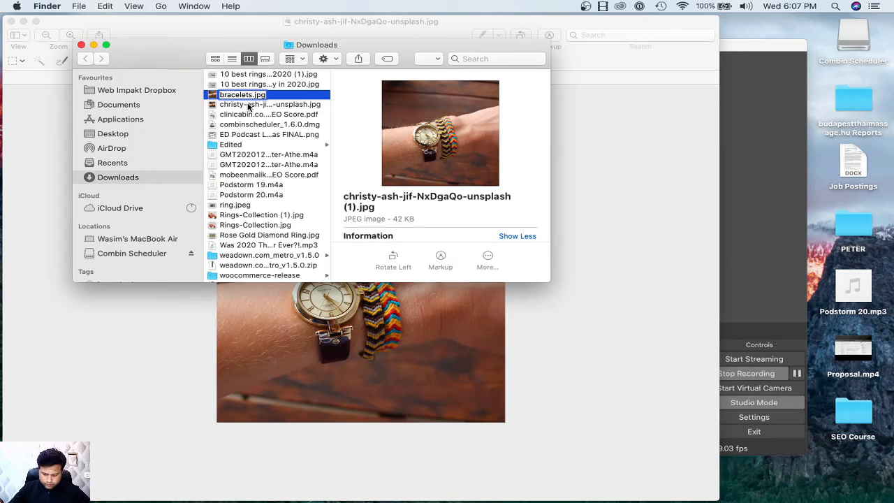
pyautogui.write('-collection')
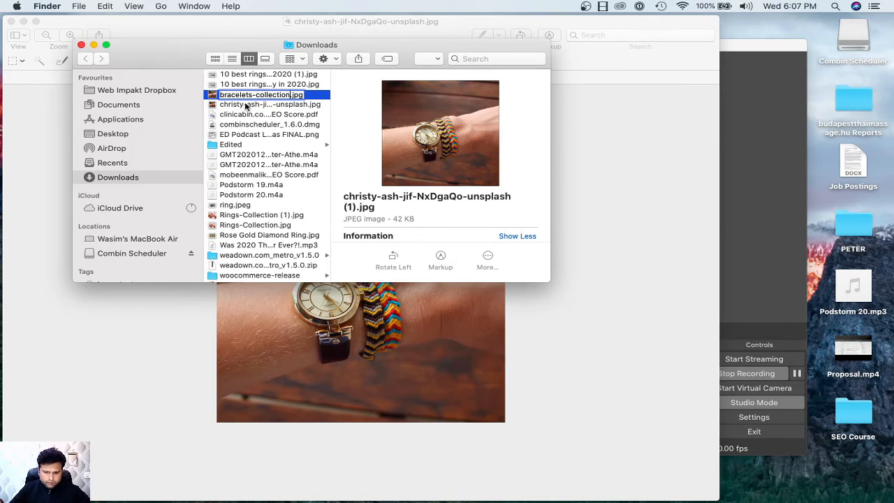
pyautogui.click(222, 94)
pyautogui.press('BackSpace')
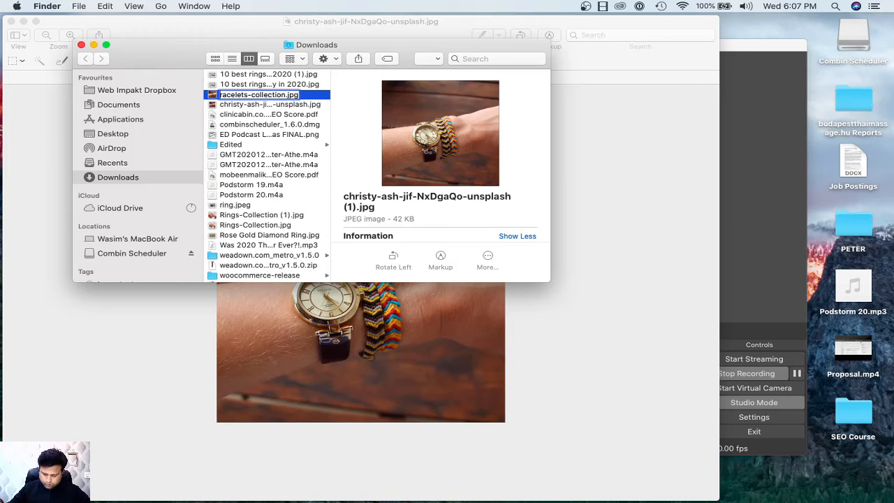
pyautogui.write('B')
pyautogui.press('Return')
# - Return to the Product Categories page and upload Bracelets-collection.jpg as the thumbnail of the new Bracelets category
pyautogui.press('super+Tab')
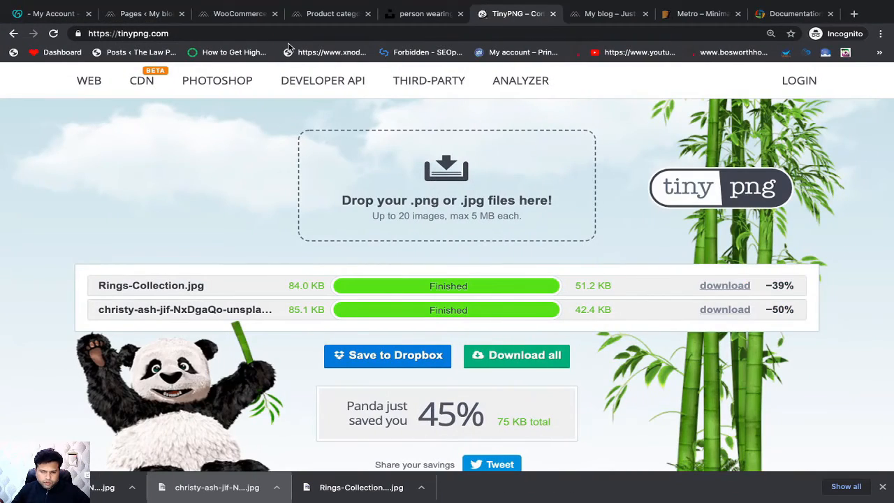
pyautogui.click(323, 13)
pyautogui.click(176, 313)
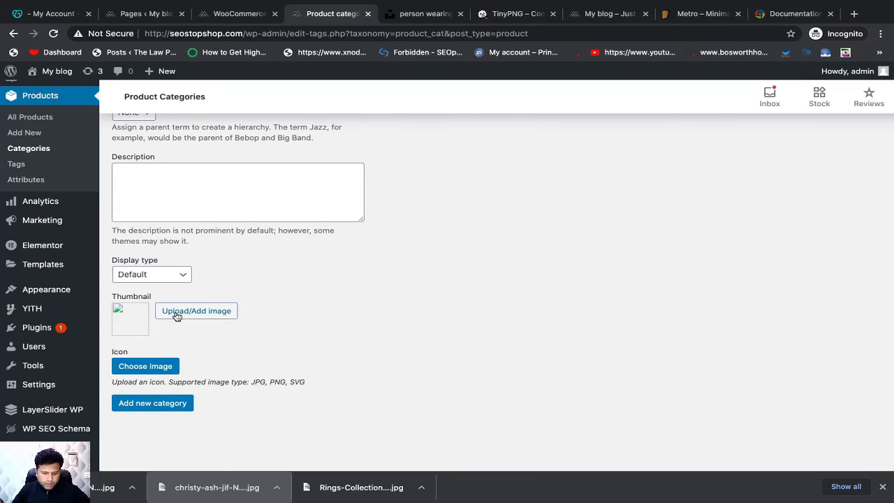
pyautogui.click(74, 124)
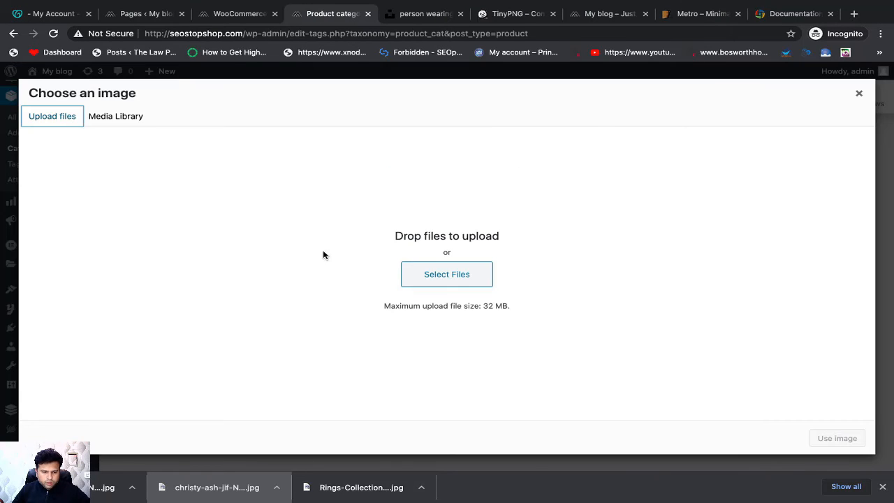
pyautogui.click(445, 275)
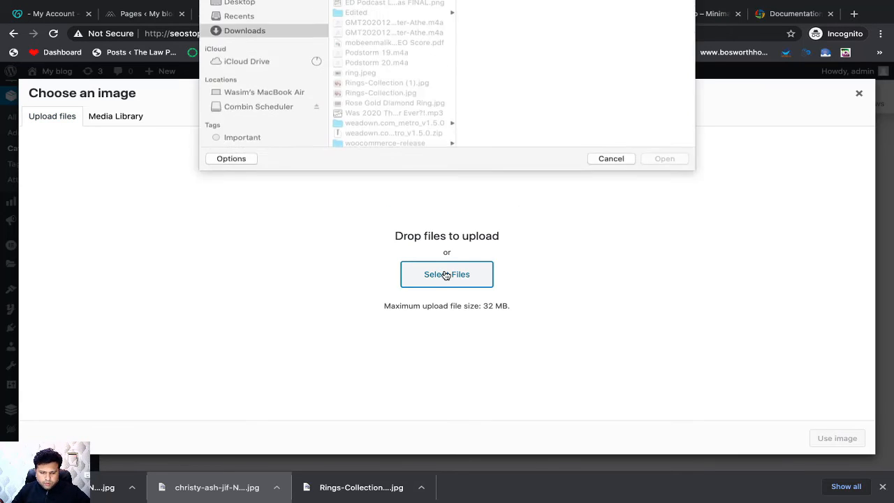
pyautogui.click(383, 49)
pyautogui.doubleClick(383, 51)
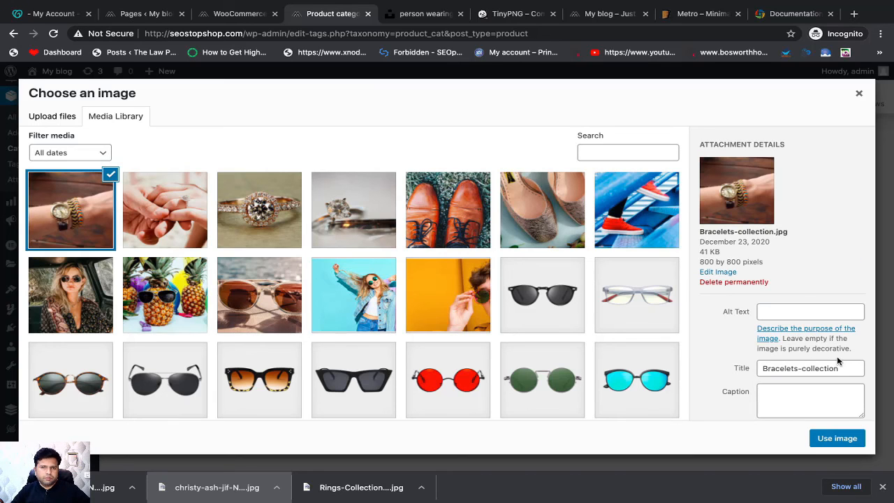
pyautogui.click(836, 438)
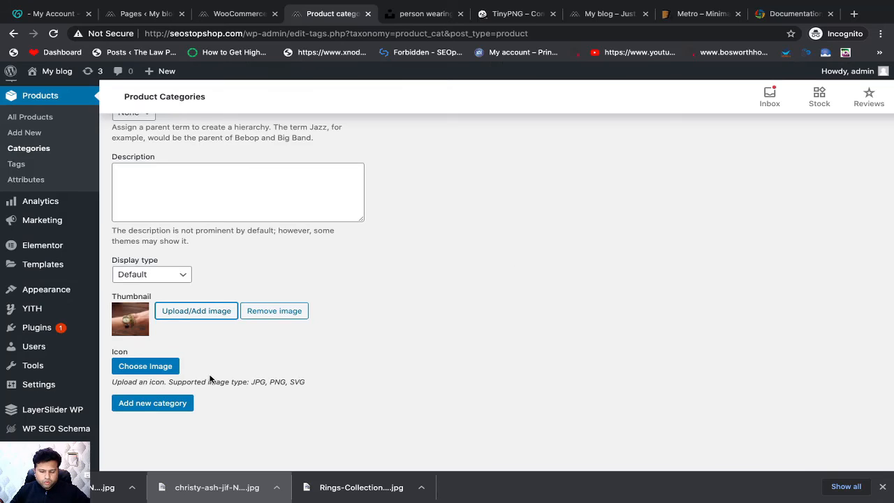
# - Review the filled-in Bracelets form and add it as a new product category
pyautogui.scroll(1, 234, 345)
pyautogui.scroll(1, 232, 344)
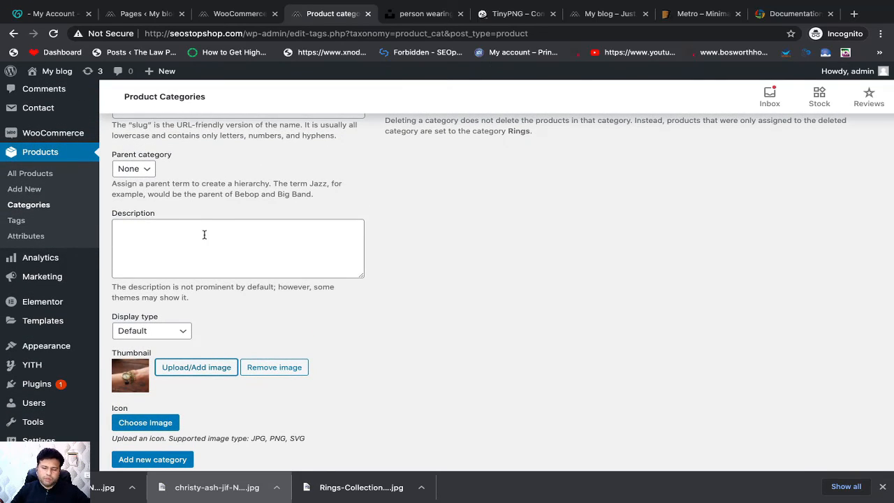
pyautogui.scroll(-3, 236, 264)
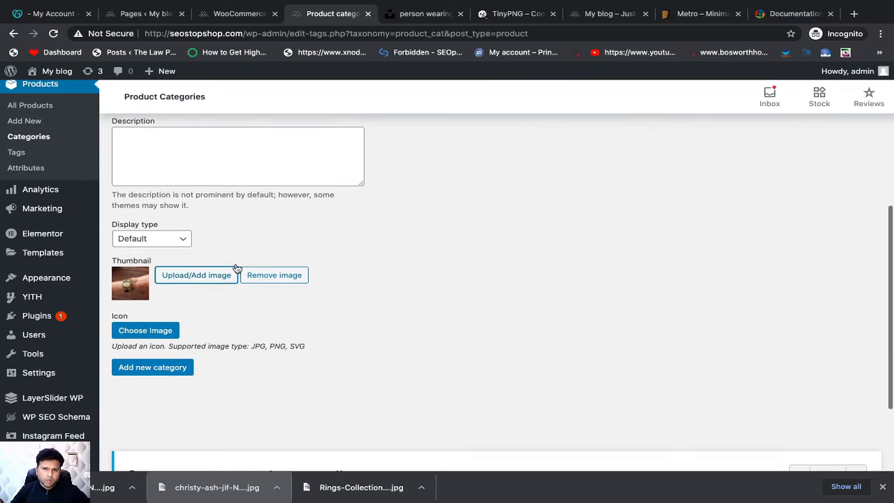
pyautogui.scroll(-1, 185, 369)
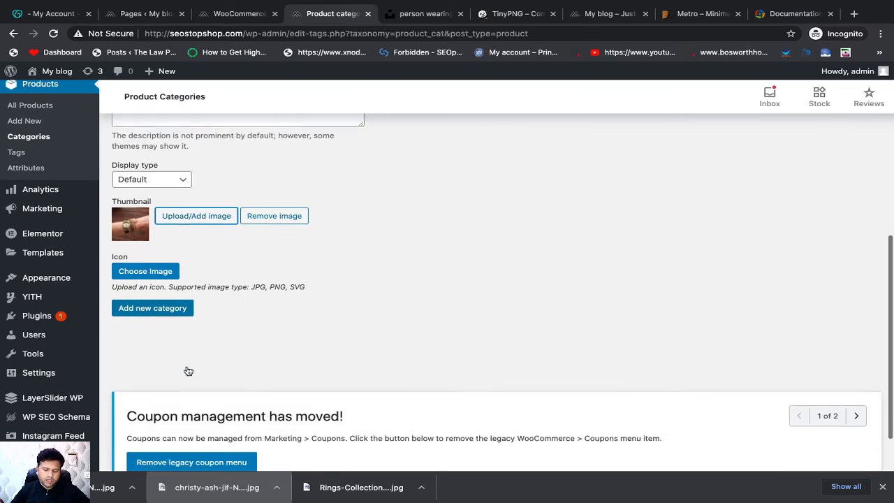
pyautogui.scroll(-1, 333, 301)
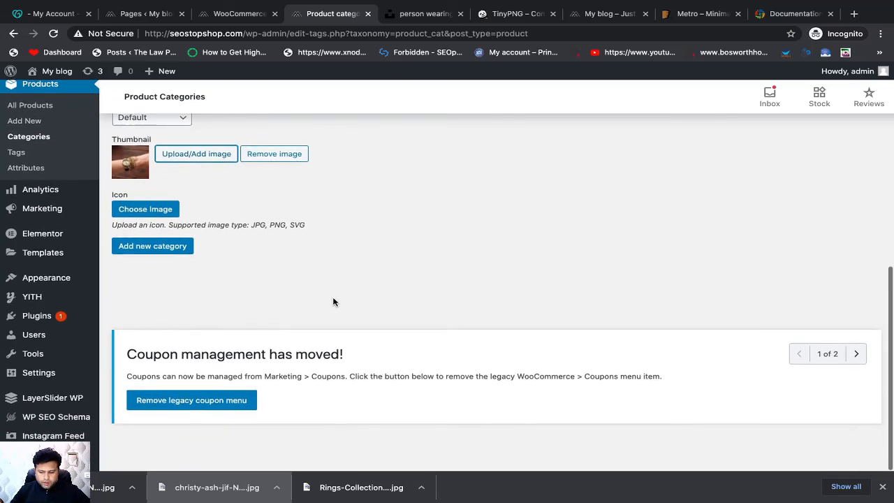
pyautogui.scroll(10, 333, 301)
pyautogui.scroll(-5, 385, 298)
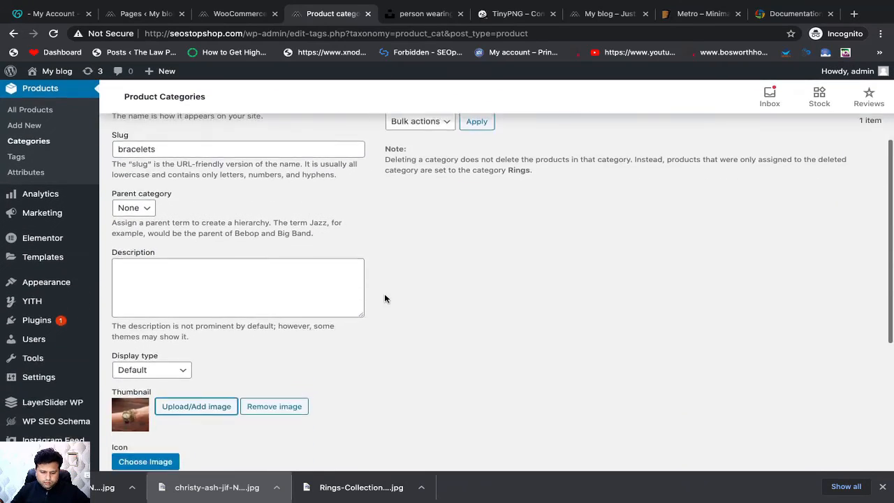
pyautogui.click(170, 362)
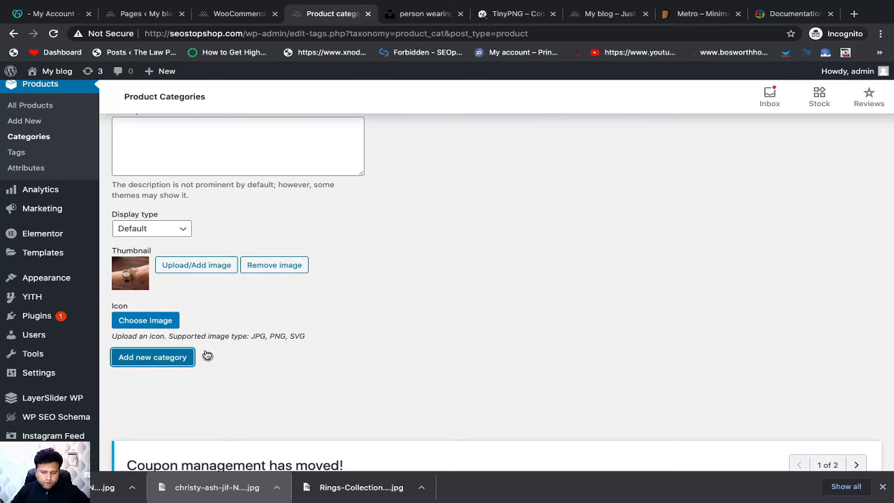
pyautogui.scroll(5, 530, 262)
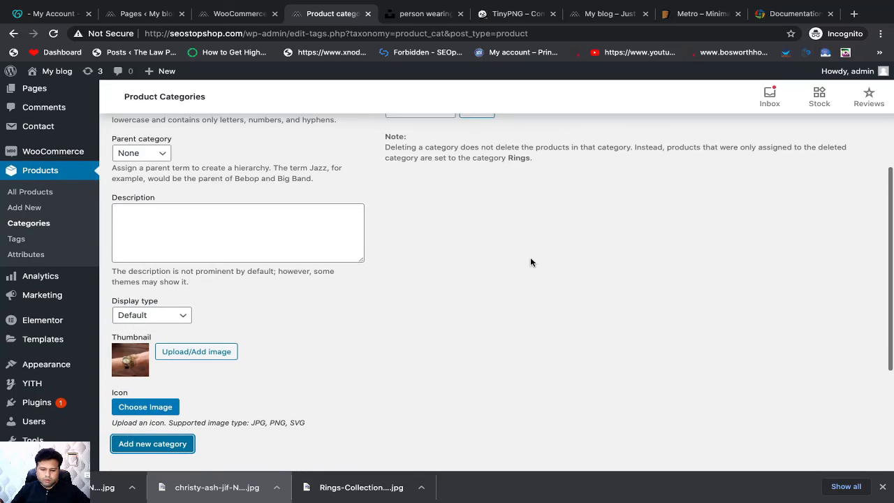